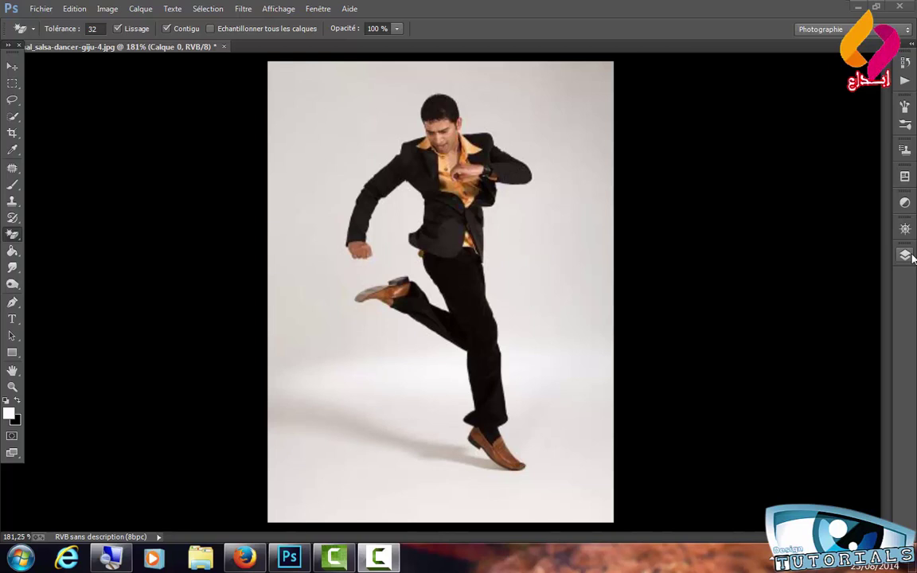
- Show the Calques panel listing the photo's single layer, Calque 0
{"action": "left_click", "coordinate": [910, 255]}
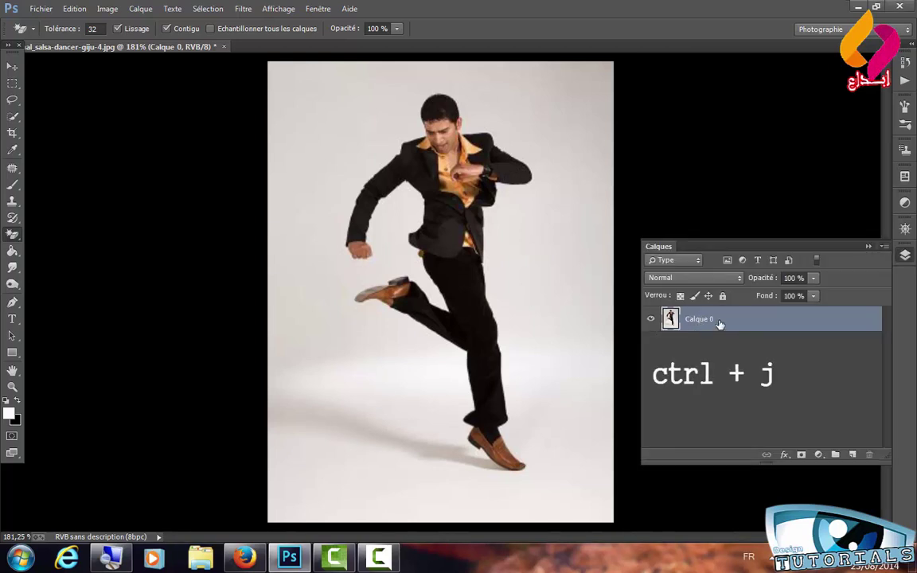
- Duplicate Calque 0 and Magic-Erase the copy's top-right grey patch and floor shadow
{"action": "key", "text": "ctrl+j"}
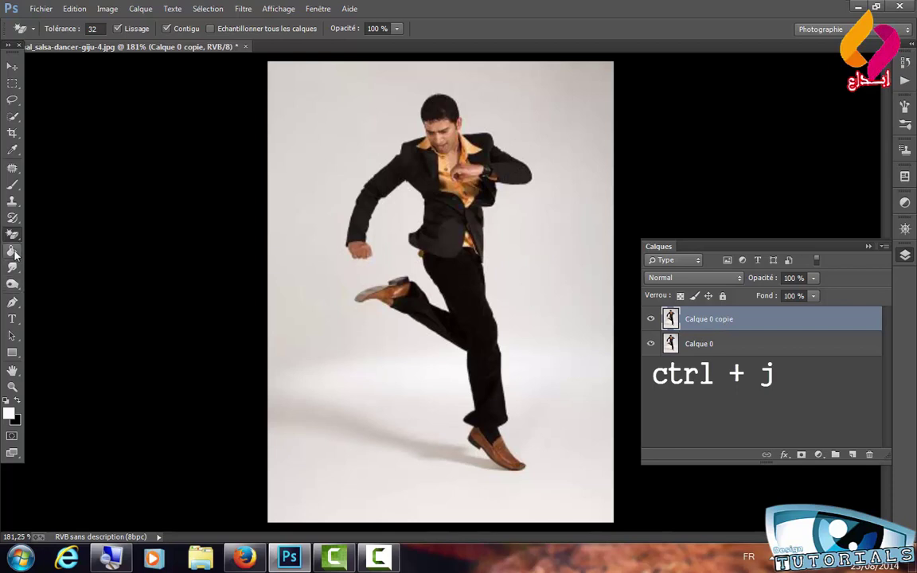
{"action": "left_click", "coordinate": [12, 250]}
{"action": "left_click", "coordinate": [12, 234]}
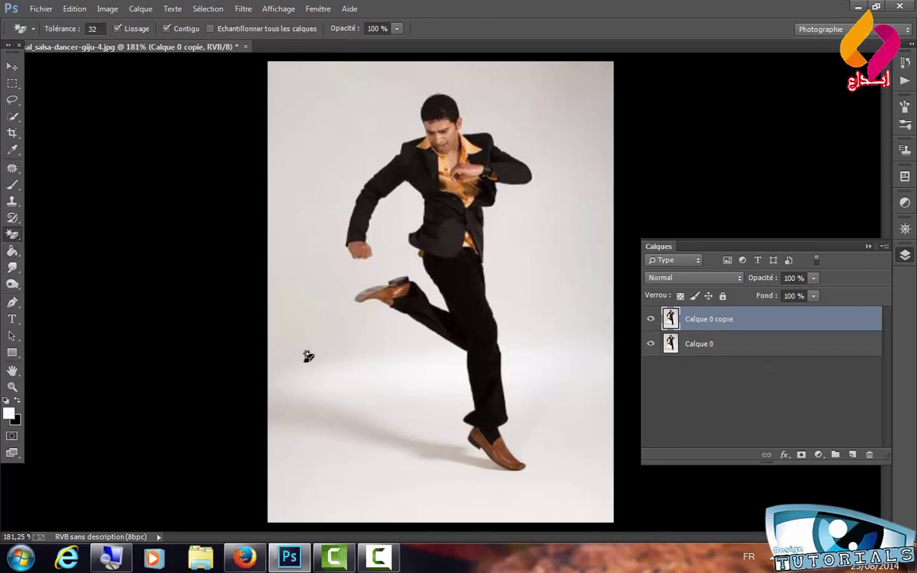
{"action": "left_click", "coordinate": [650, 343]}
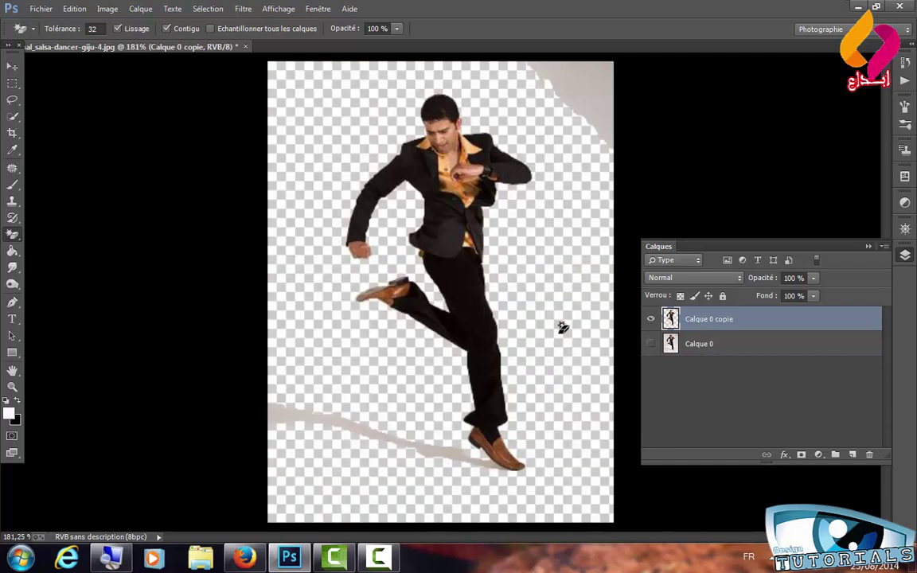
{"action": "left_click", "coordinate": [595, 109]}
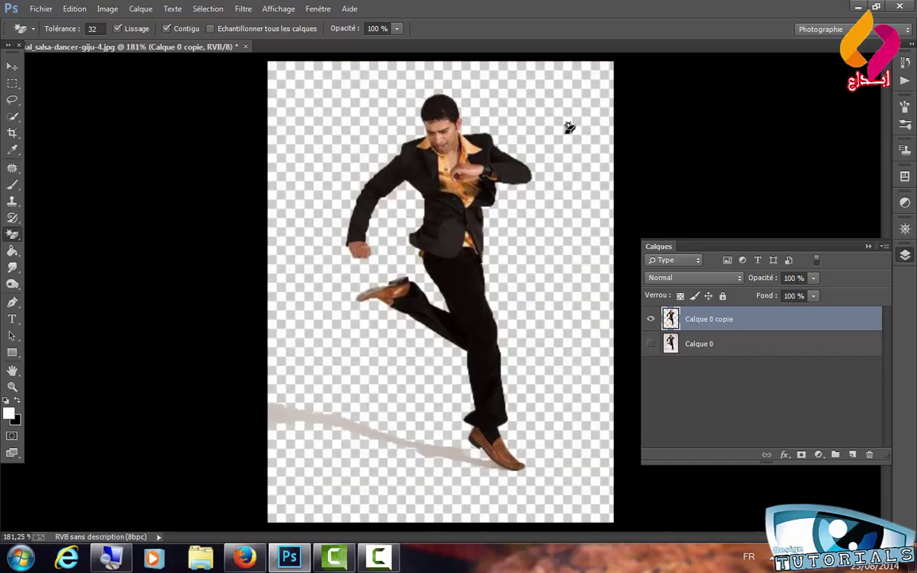
{"action": "left_click", "coordinate": [452, 453]}
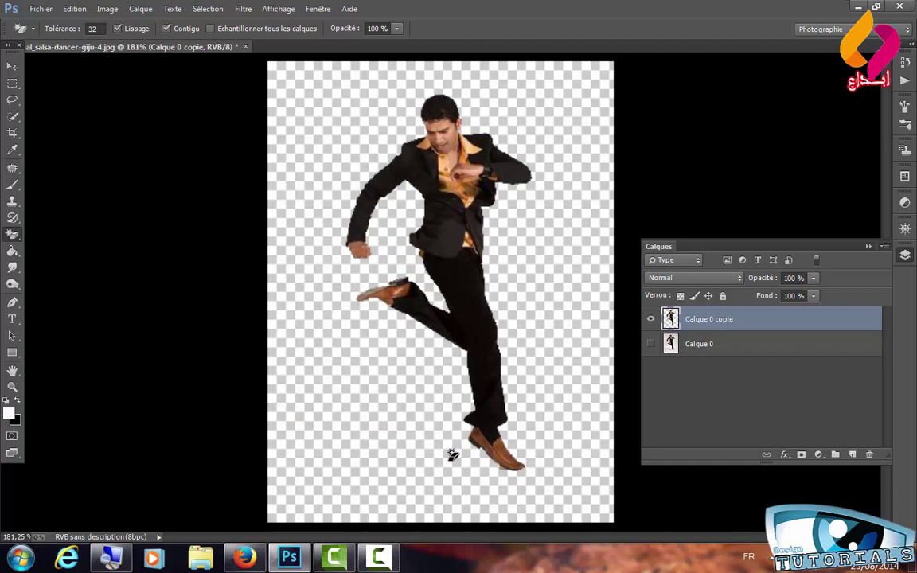
{"action": "left_click", "coordinate": [651, 344]}
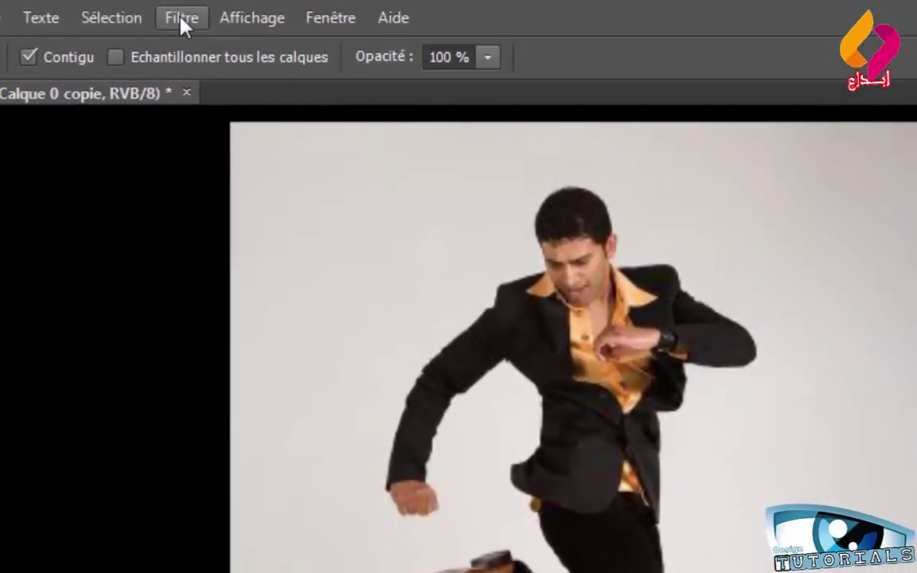
- In Liquify at 300% preview, push the hair, shoulder, arm and jacket hem outward
{"action": "left_click", "coordinate": [243, 9]}
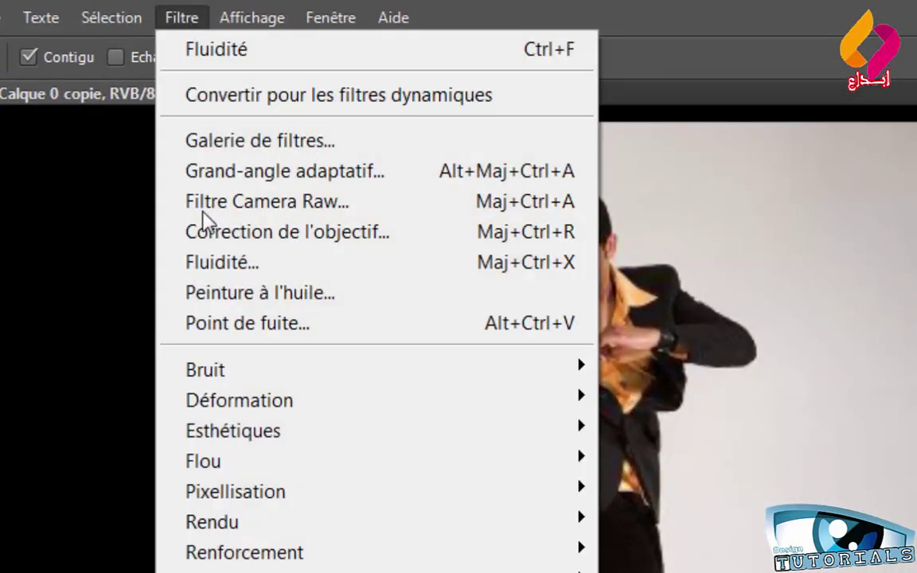
{"action": "left_click", "coordinate": [265, 265]}
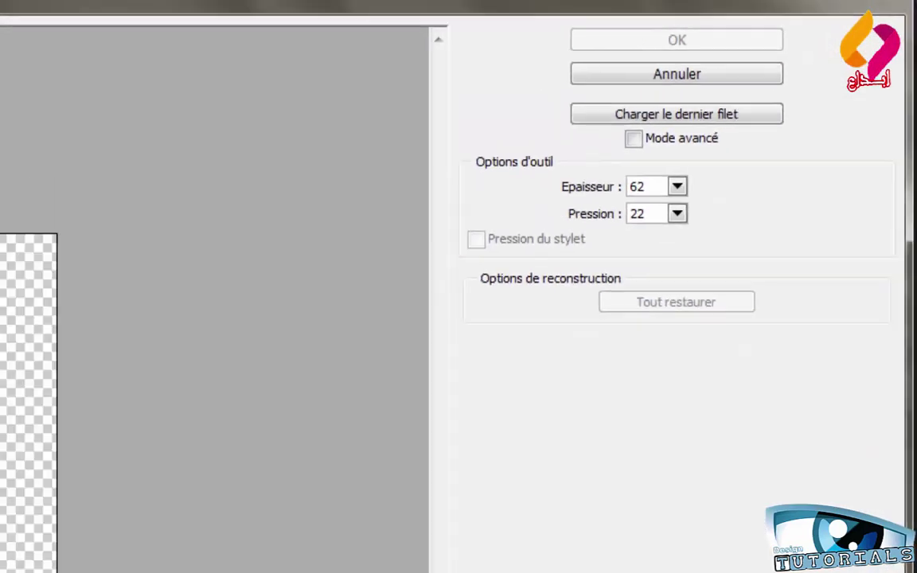
{"action": "left_click", "coordinate": [98, 524]}
{"action": "left_click", "coordinate": [111, 368]}
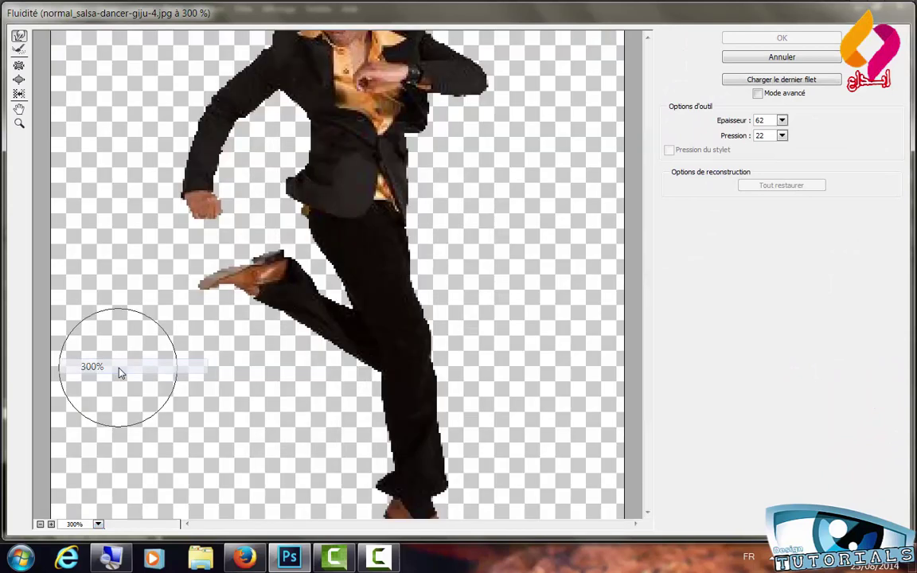
{"action": "scroll", "coordinate": [477, 214], "scroll_direction": "up", "scroll_amount": 3}
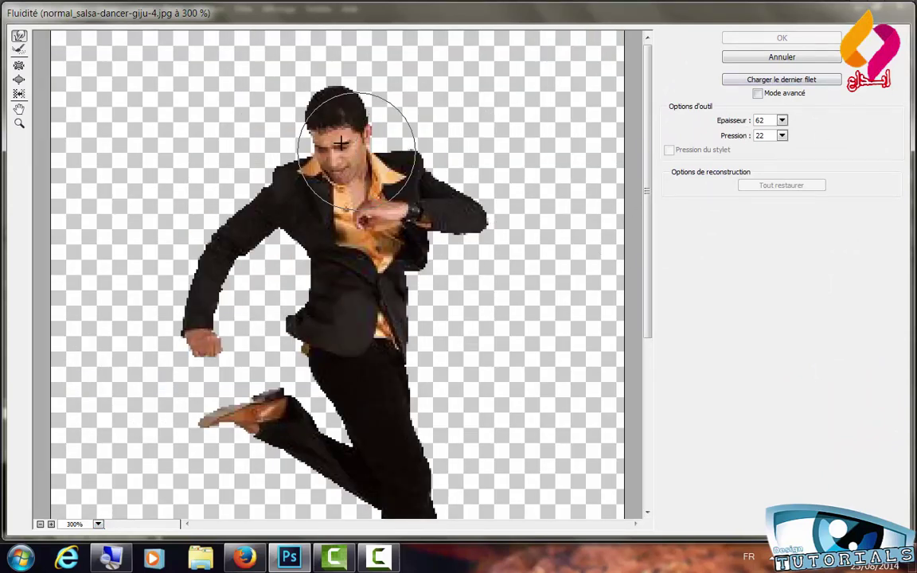
{"action": "left_click_drag", "start_coordinate": [352, 164], "coordinate": [251, 133]}
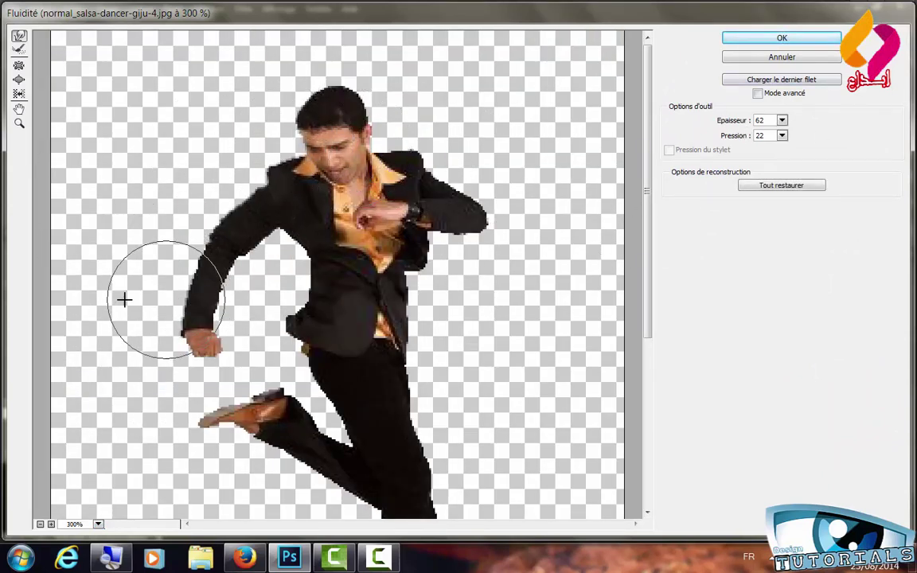
{"action": "left_click_drag", "start_coordinate": [239, 268], "coordinate": [173, 284]}
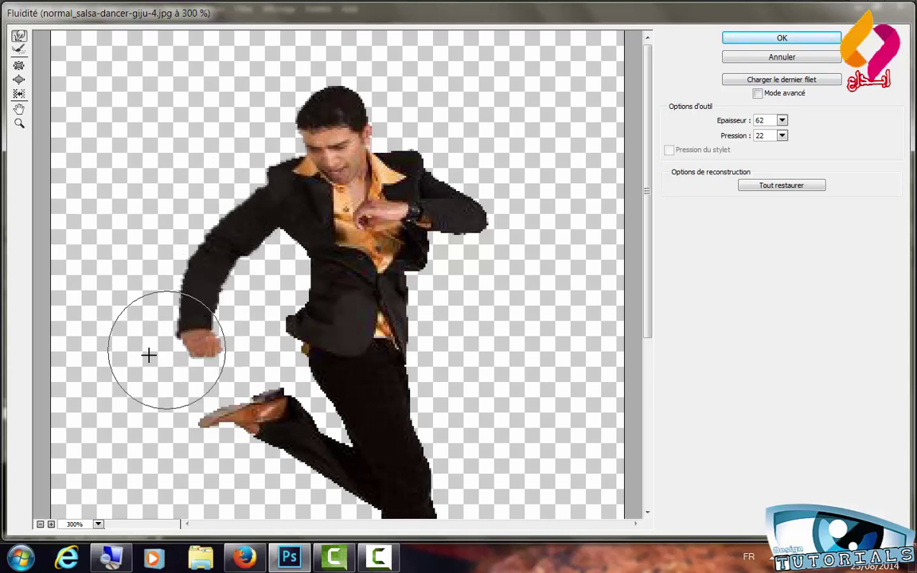
{"action": "left_click_drag", "start_coordinate": [279, 299], "coordinate": [214, 327]}
{"action": "left_click_drag", "start_coordinate": [277, 271], "coordinate": [256, 433]}
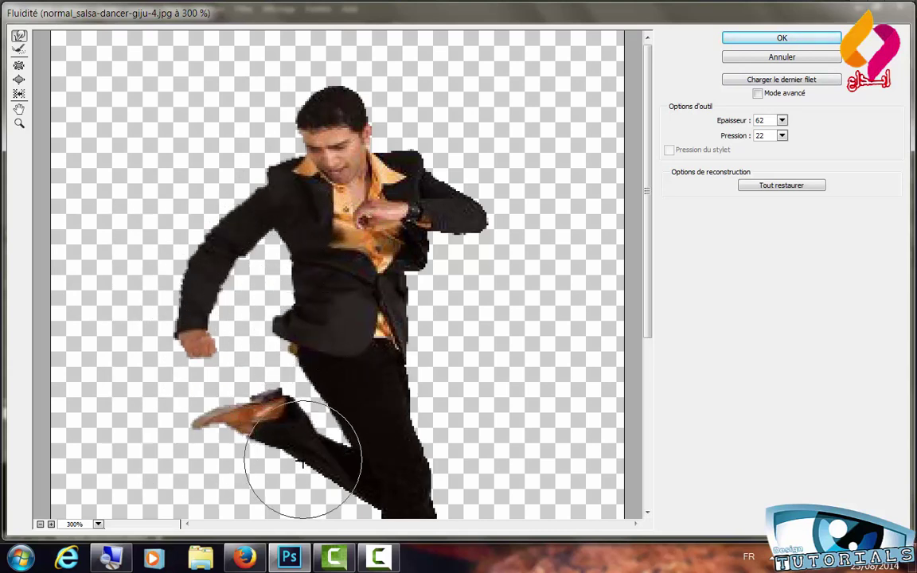
- Warp the kicking leg, lower shoe and left sleeve, then apply the Liquify
{"action": "scroll", "coordinate": [223, 478], "scroll_direction": "down", "scroll_amount": 5}
{"action": "left_click_drag", "start_coordinate": [335, 334], "coordinate": [266, 205]}
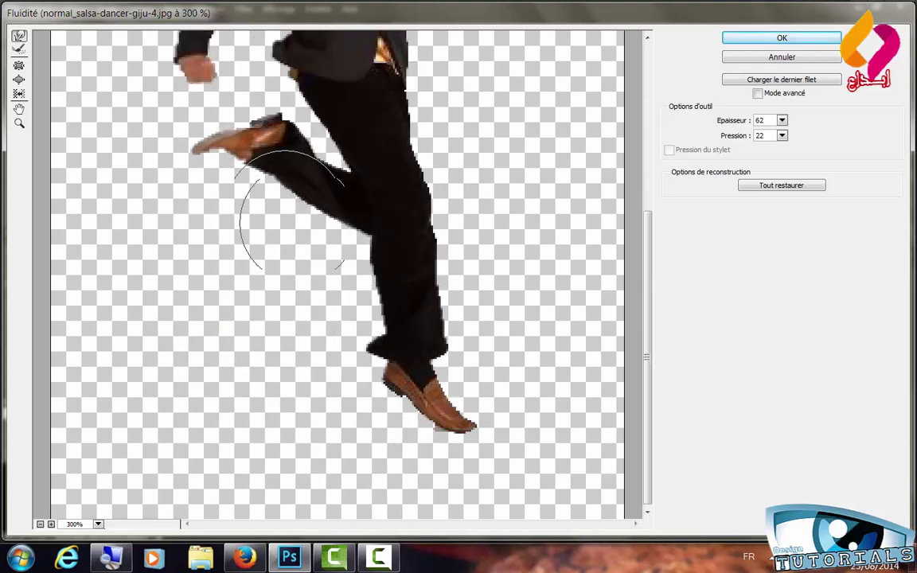
{"action": "mouse_move", "coordinate": [409, 416]}
{"action": "left_mouse_down"}
{"action": "mouse_move", "coordinate": [301, 390]}
{"action": "mouse_move", "coordinate": [335, 256]}
{"action": "left_mouse_up"}
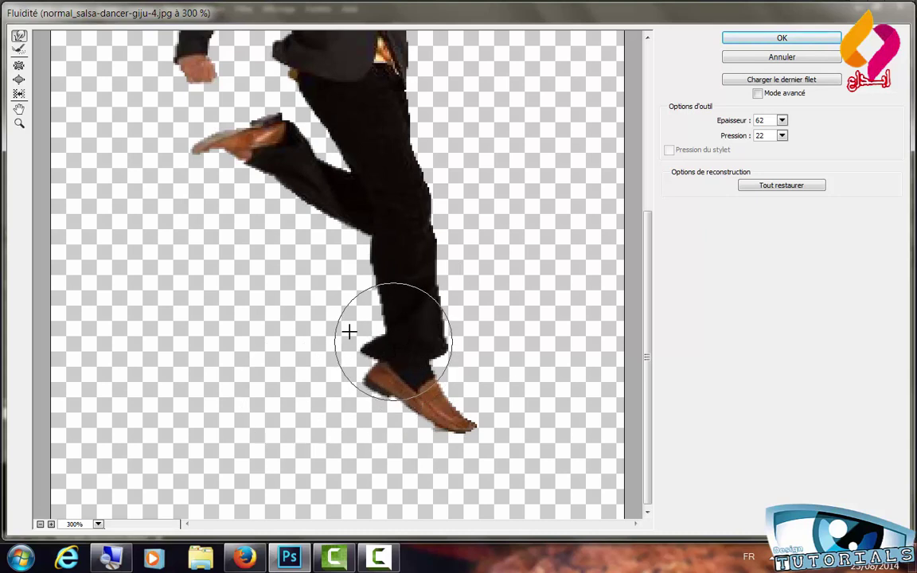
{"action": "scroll", "coordinate": [335, 256], "scroll_direction": "up", "scroll_amount": 5}
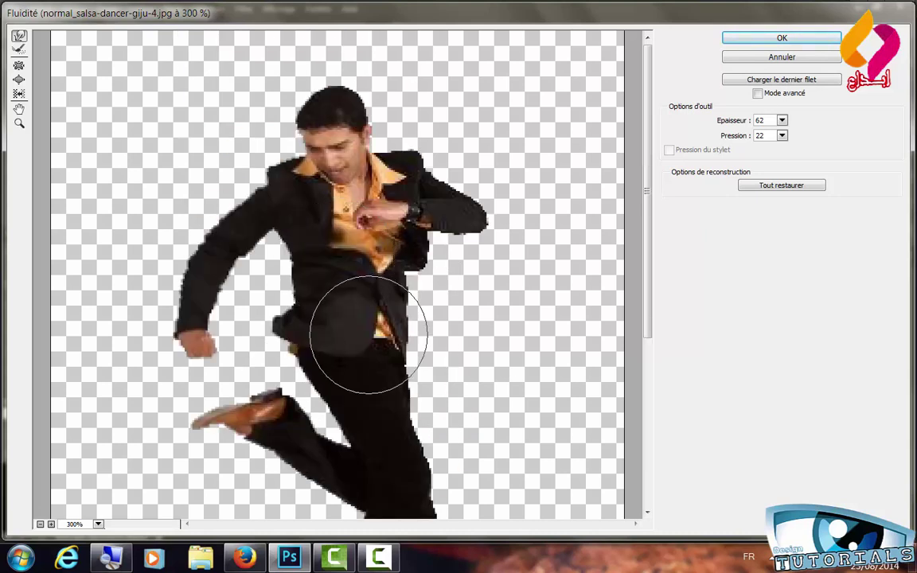
{"action": "left_click_drag", "start_coordinate": [307, 259], "coordinate": [188, 318]}
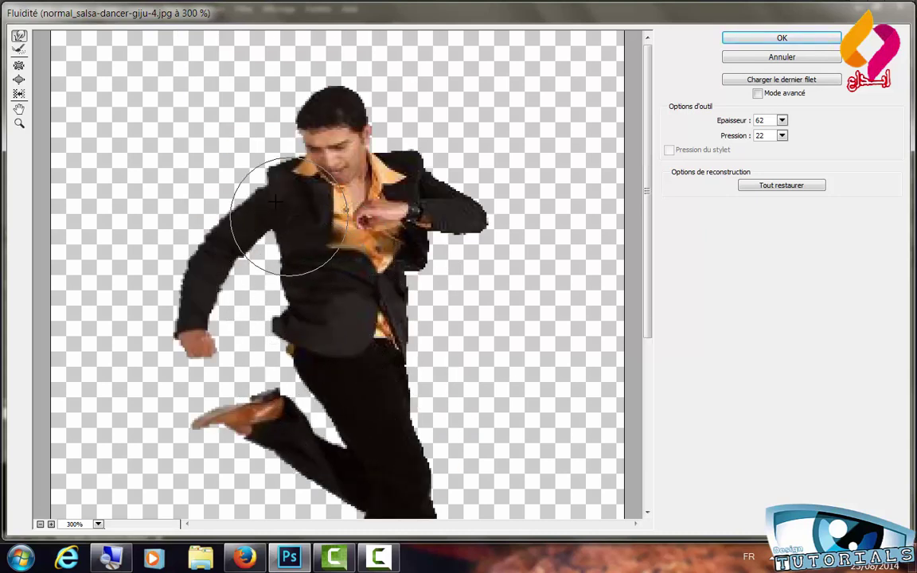
{"action": "left_click", "coordinate": [752, 38]}
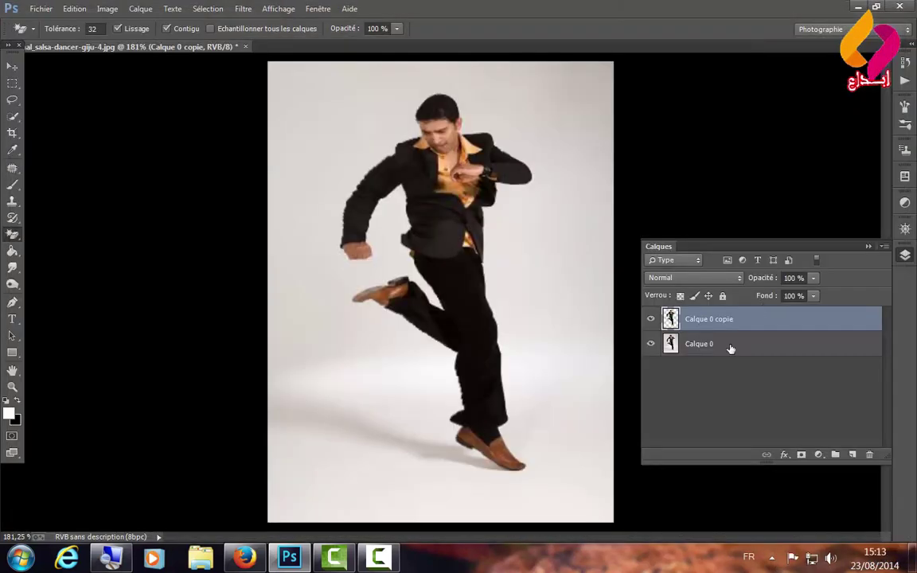
- Nudge Calque 0 copie about 0.14 cm left of the original with the Move tool
{"action": "left_click", "coordinate": [650, 319]}
{"action": "left_click", "coordinate": [650, 319]}
{"action": "left_click", "coordinate": [11, 67]}
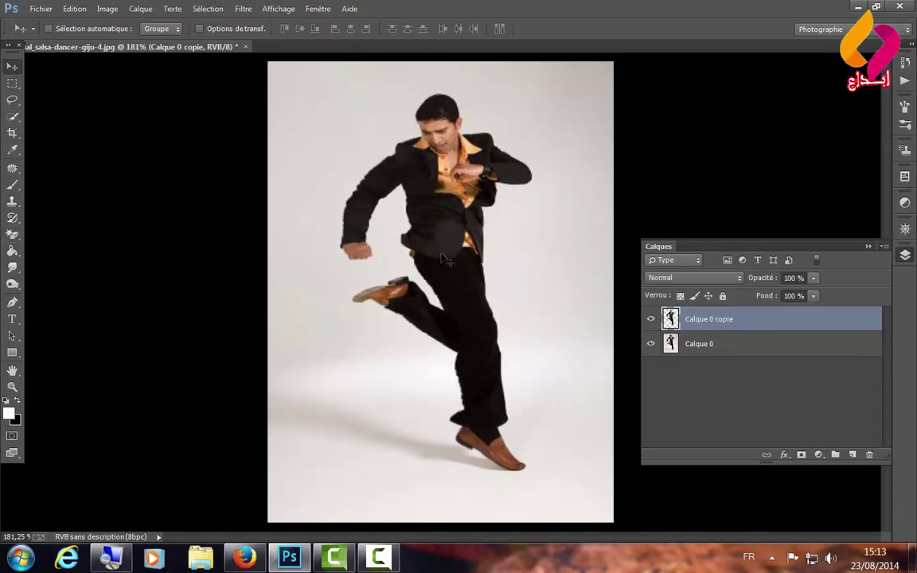
{"action": "left_click_drag", "start_coordinate": [436, 255], "coordinate": [436, 256]}
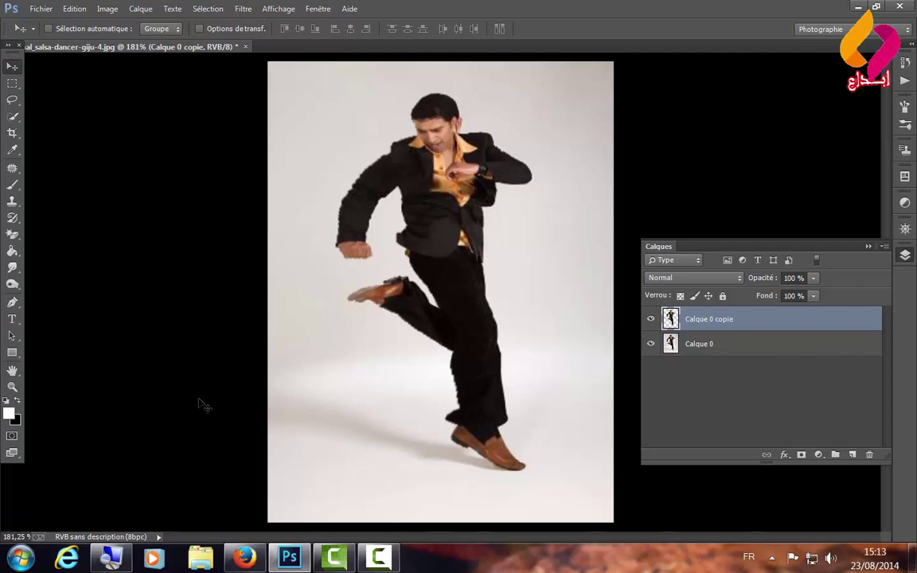
- Switch to the plain Eraser and check its brush tip choices
{"action": "left_click", "coordinate": [16, 236]}
{"action": "left_click", "coordinate": [80, 234]}
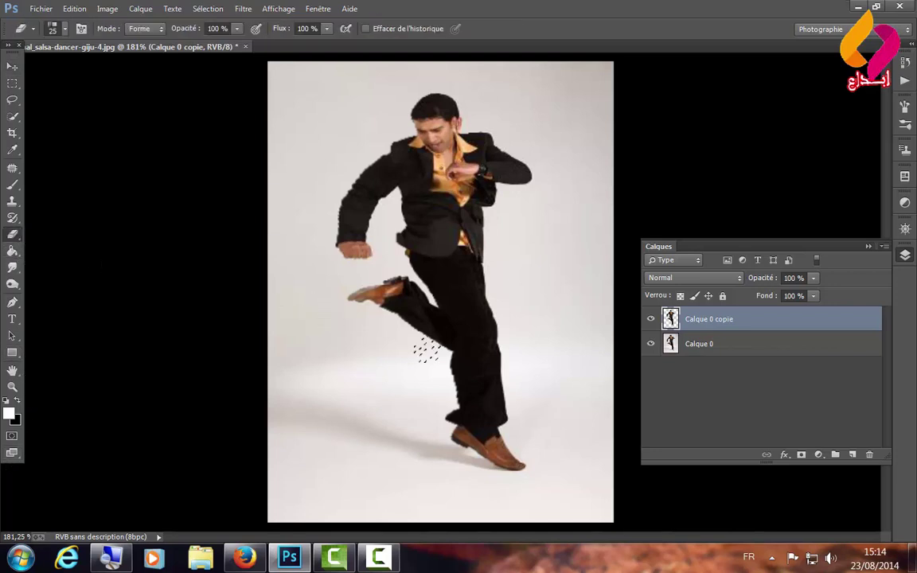
{"action": "right_click", "coordinate": [371, 415]}
{"action": "left_click", "coordinate": [351, 341]}
- Zoom to 500% on the chest and erase trial streaks along the sleeve edge
{"action": "left_click", "coordinate": [13, 388]}
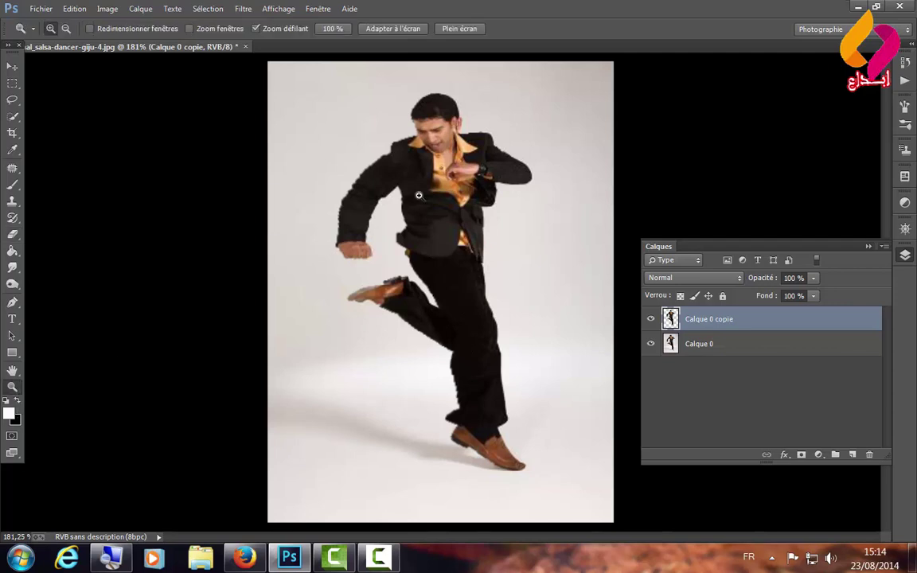
{"action": "left_click", "coordinate": [417, 190]}
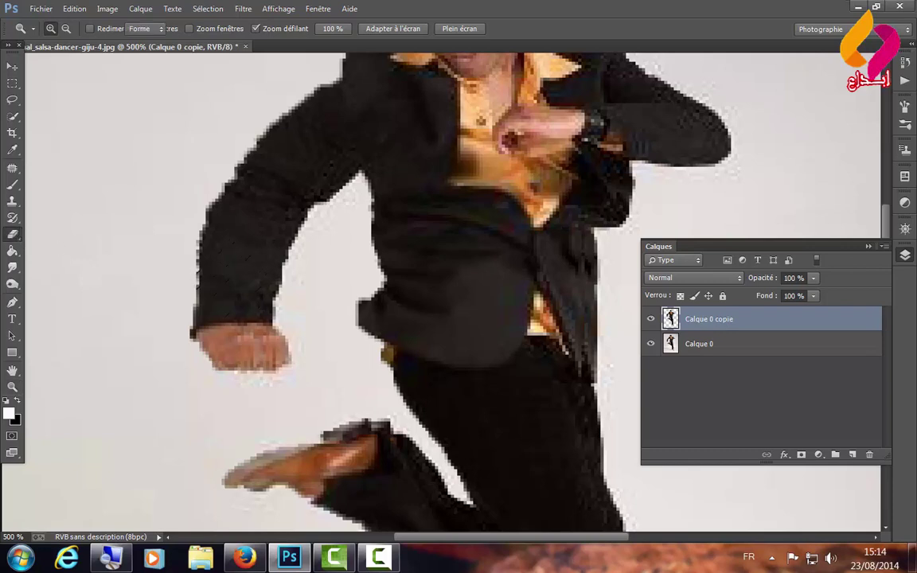
{"action": "key", "text": "e"}
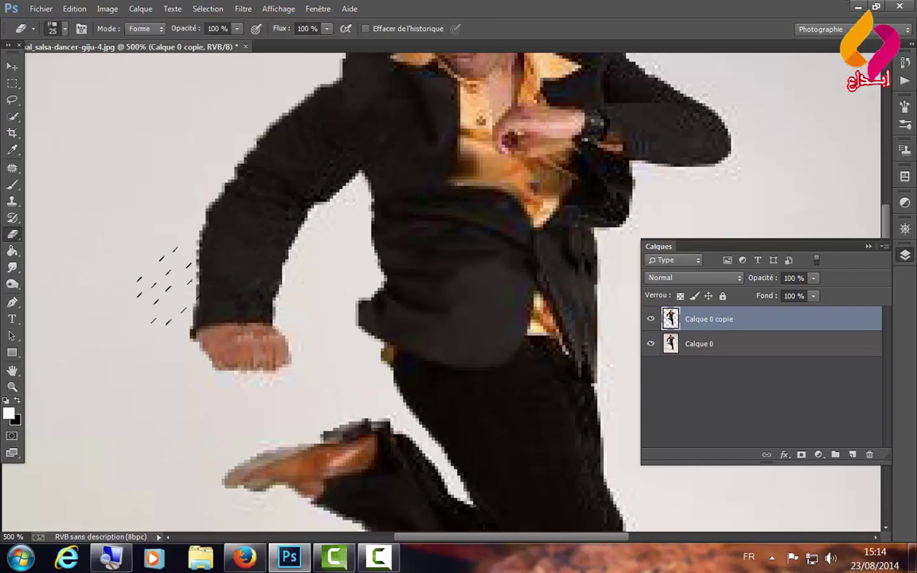
{"action": "left_click_drag", "start_coordinate": [177, 279], "coordinate": [185, 314]}
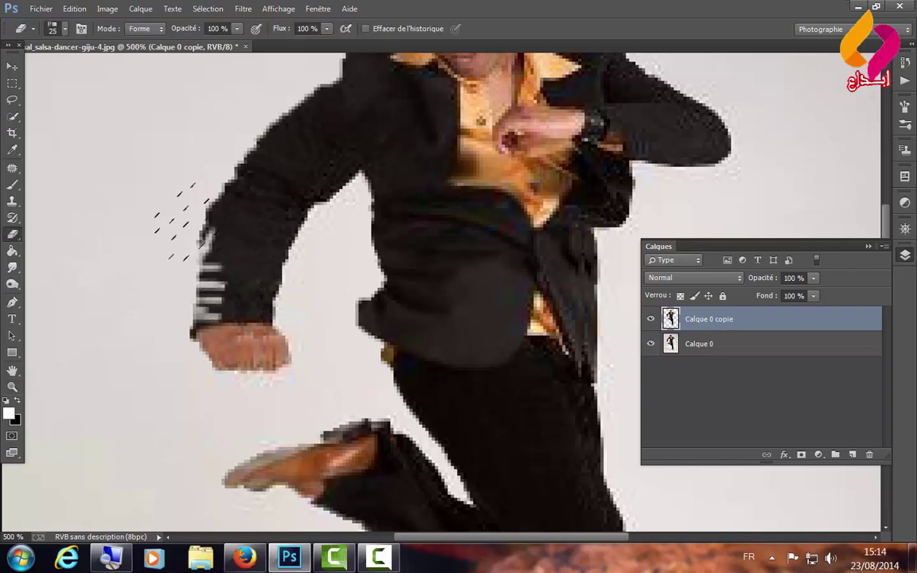
{"action": "mouse_move", "coordinate": [181, 221]}
{"action": "left_mouse_down"}
{"action": "mouse_move", "coordinate": [180, 233]}
{"action": "mouse_move", "coordinate": [143, 258]}
{"action": "left_mouse_up"}
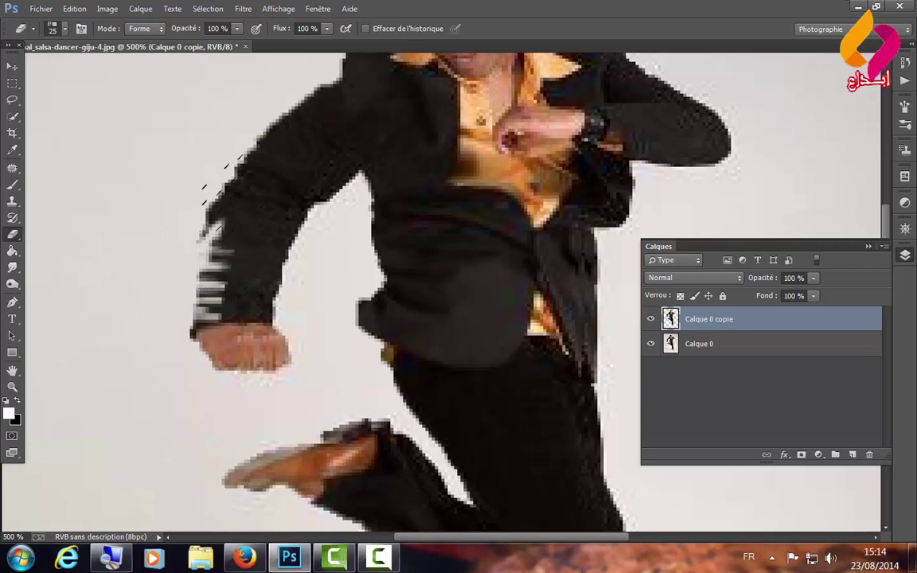
{"action": "right_click", "coordinate": [447, 309]}
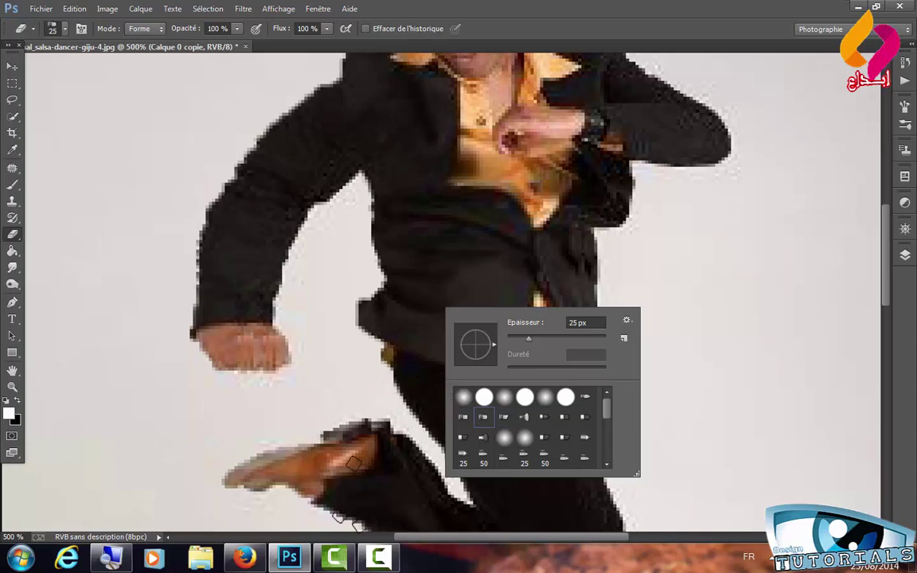
- Erode the hand, sleeve and shoulder edge into scattered square flecks
{"action": "left_click", "coordinate": [108, 297]}
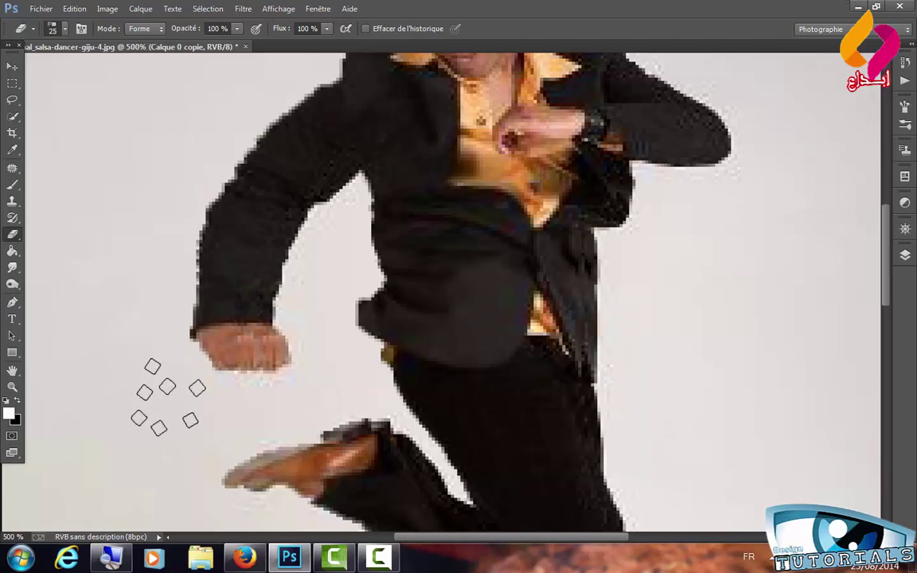
{"action": "left_click_drag", "start_coordinate": [174, 322], "coordinate": [194, 317]}
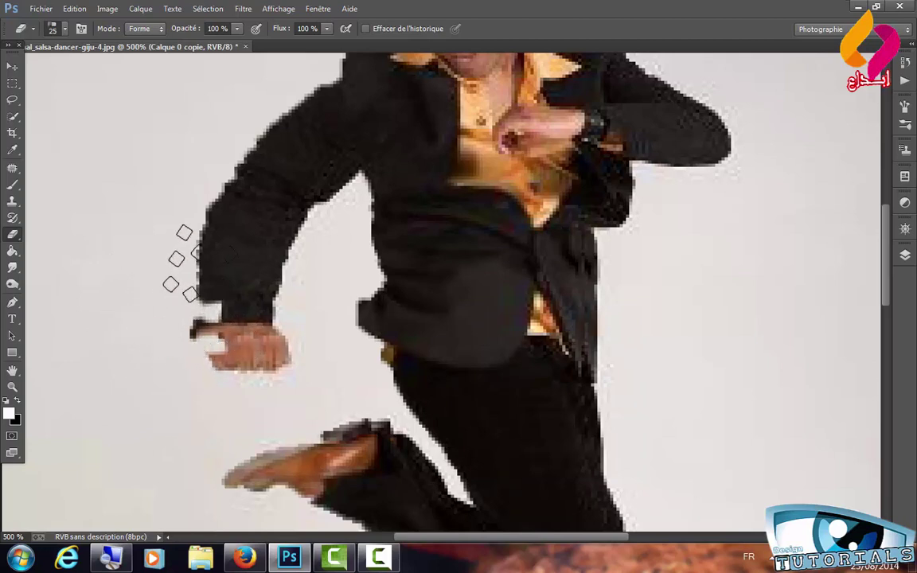
{"action": "left_click_drag", "start_coordinate": [181, 263], "coordinate": [267, 95]}
{"action": "scroll", "coordinate": [290, 111], "scroll_direction": "up", "scroll_amount": 2}
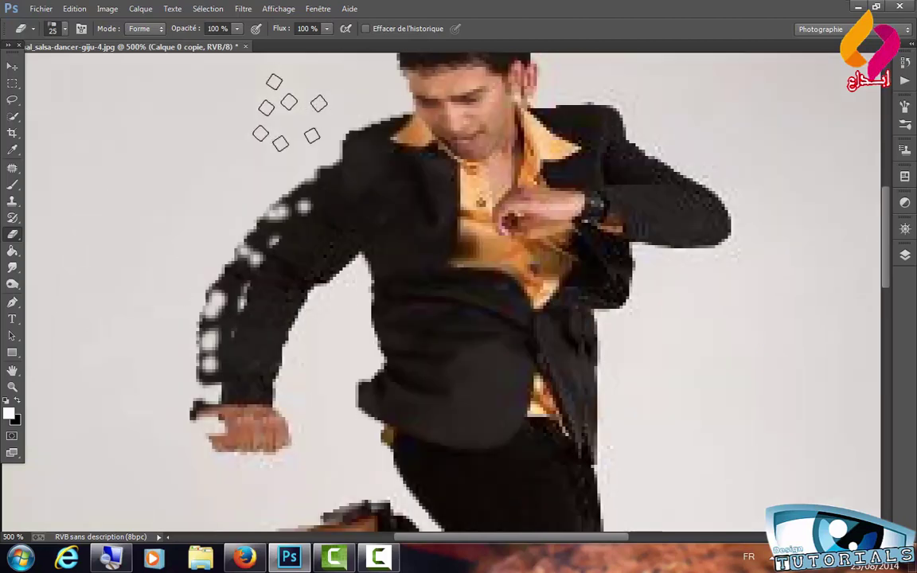
{"action": "scroll", "coordinate": [291, 112], "scroll_direction": "down", "scroll_amount": 1}
{"action": "scroll", "coordinate": [348, 144], "scroll_direction": "up", "scroll_amount": 3}
{"action": "scroll", "coordinate": [347, 143], "scroll_direction": "up", "scroll_amount": 1}
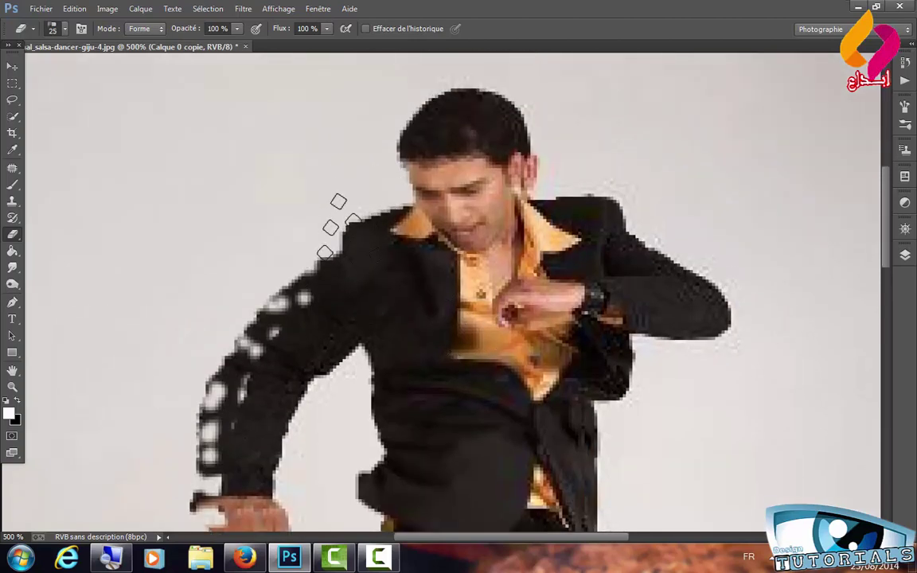
{"action": "mouse_move", "coordinate": [339, 227]}
{"action": "left_mouse_down"}
{"action": "mouse_move", "coordinate": [306, 275]}
{"action": "mouse_move", "coordinate": [442, 72]}
{"action": "left_mouse_up"}
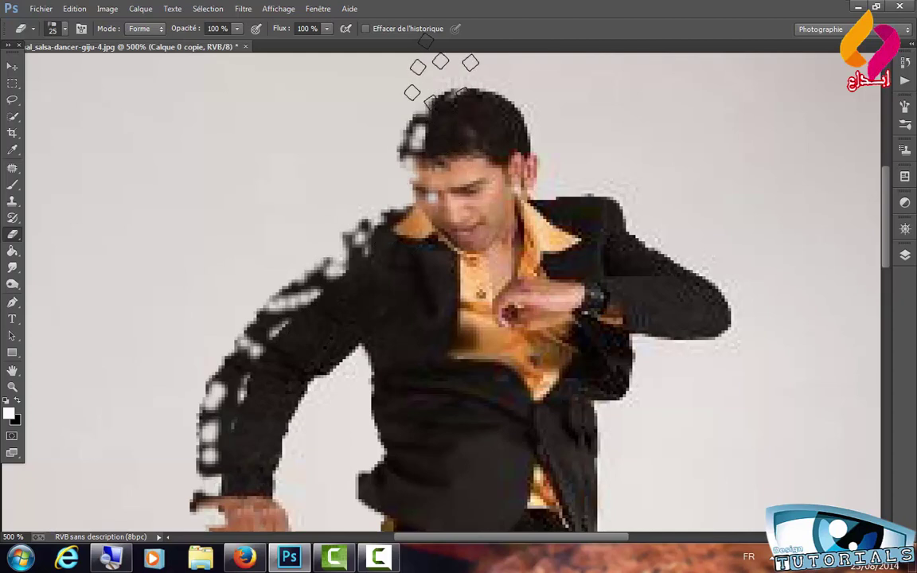
{"action": "left_click_drag", "start_coordinate": [442, 76], "coordinate": [223, 319]}
- Break up the torso's left edge with scattered erased flecks
{"action": "scroll", "coordinate": [354, 343], "scroll_direction": "down", "scroll_amount": 1}
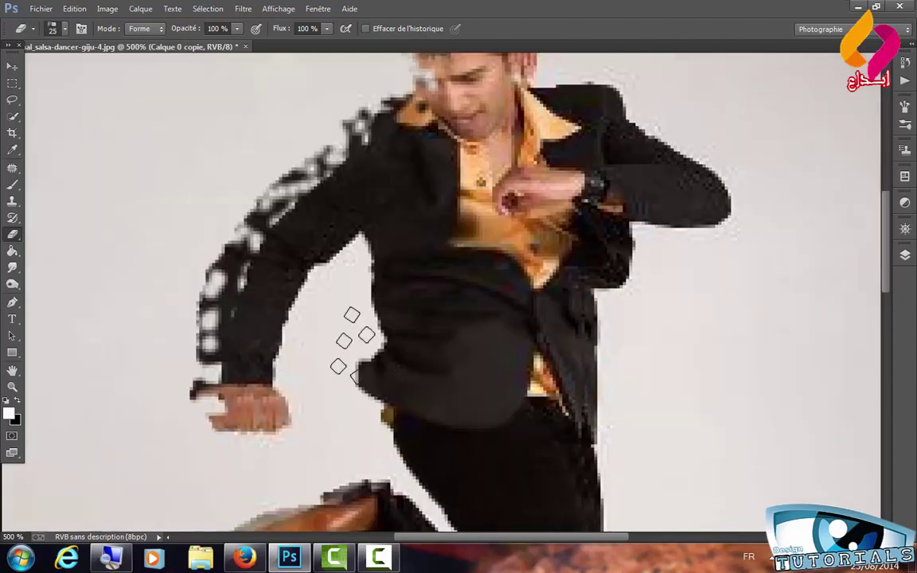
{"action": "mouse_move", "coordinate": [352, 346]}
{"action": "left_mouse_down"}
{"action": "mouse_move", "coordinate": [365, 430]}
{"action": "mouse_move", "coordinate": [397, 442]}
{"action": "left_mouse_up"}
{"action": "scroll", "coordinate": [390, 445], "scroll_direction": "down", "scroll_amount": 1}
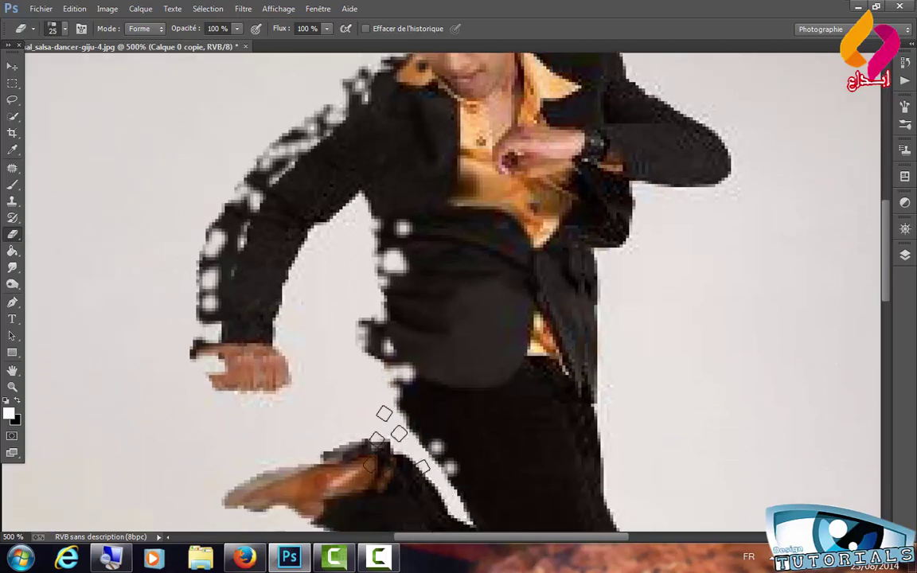
{"action": "scroll", "coordinate": [382, 442], "scroll_direction": "down", "scroll_amount": 1}
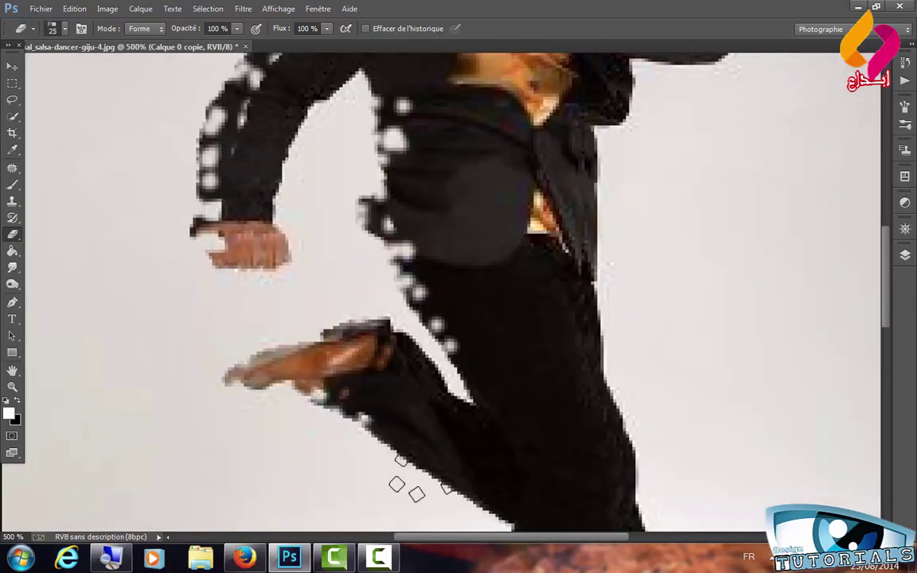
{"action": "mouse_move", "coordinate": [418, 477]}
{"action": "left_mouse_down"}
{"action": "mouse_move", "coordinate": [365, 451]}
{"action": "mouse_move", "coordinate": [440, 512]}
{"action": "left_mouse_up"}
{"action": "scroll", "coordinate": [441, 512], "scroll_direction": "down", "scroll_amount": 2}
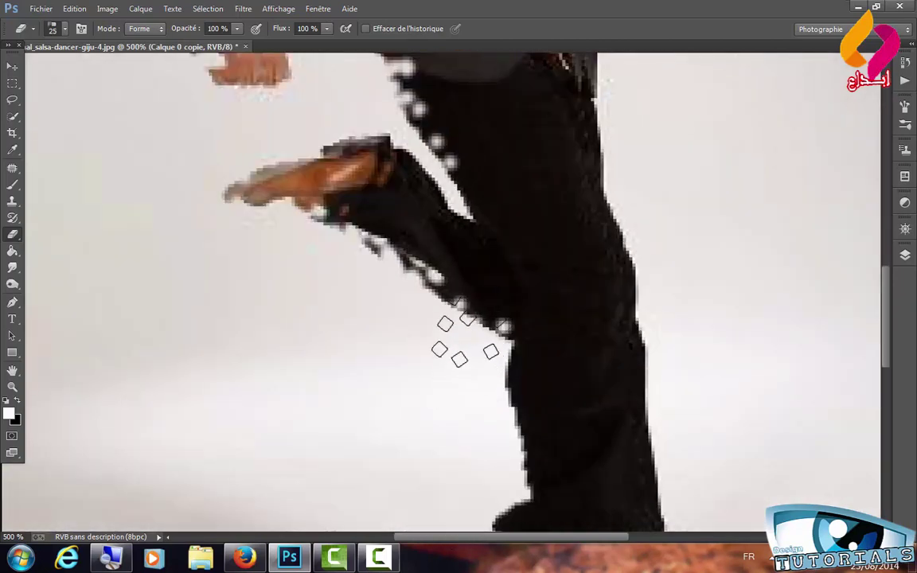
{"action": "mouse_move", "coordinate": [464, 338]}
{"action": "left_mouse_down"}
{"action": "mouse_move", "coordinate": [491, 460]}
{"action": "mouse_move", "coordinate": [514, 470]}
{"action": "mouse_move", "coordinate": [487, 399]}
{"action": "mouse_move", "coordinate": [512, 409]}
{"action": "mouse_move", "coordinate": [522, 430]}
{"action": "mouse_move", "coordinate": [516, 342]}
{"action": "mouse_move", "coordinate": [440, 174]}
{"action": "mouse_move", "coordinate": [478, 209]}
{"action": "left_mouse_up"}
- Scatter erased flecks down the trouser leg toward the boot
{"action": "scroll", "coordinate": [501, 481], "scroll_direction": "down", "scroll_amount": 1}
{"action": "scroll", "coordinate": [490, 263], "scroll_direction": "down", "scroll_amount": 1}
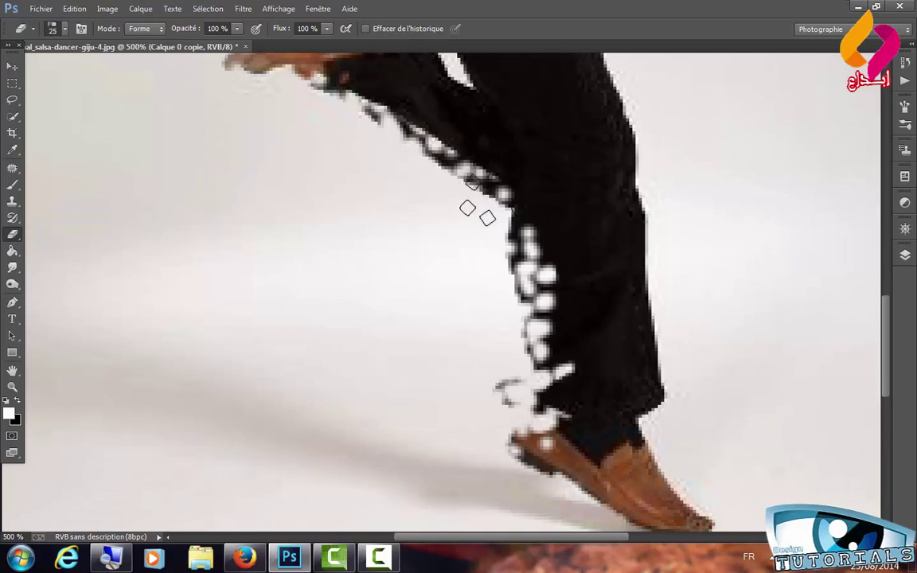
{"action": "scroll", "coordinate": [477, 203], "scroll_direction": "down", "scroll_amount": 1}
{"action": "left_click_drag", "start_coordinate": [498, 348], "coordinate": [522, 471]}
{"action": "scroll", "coordinate": [517, 473], "scroll_direction": "up", "scroll_amount": 2}
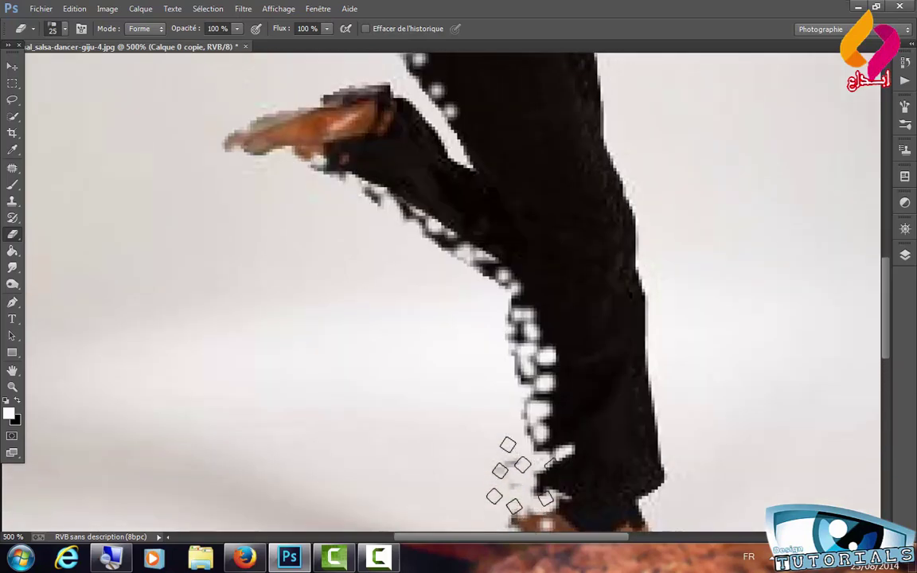
{"action": "scroll", "coordinate": [518, 476], "scroll_direction": "up", "scroll_amount": 3}
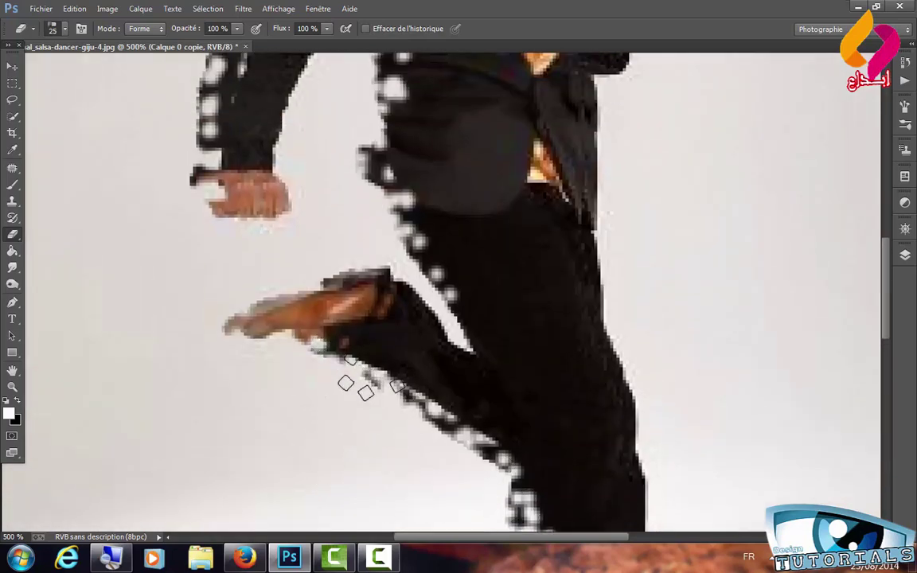
{"action": "scroll", "coordinate": [231, 326], "scroll_direction": "up", "scroll_amount": 2}
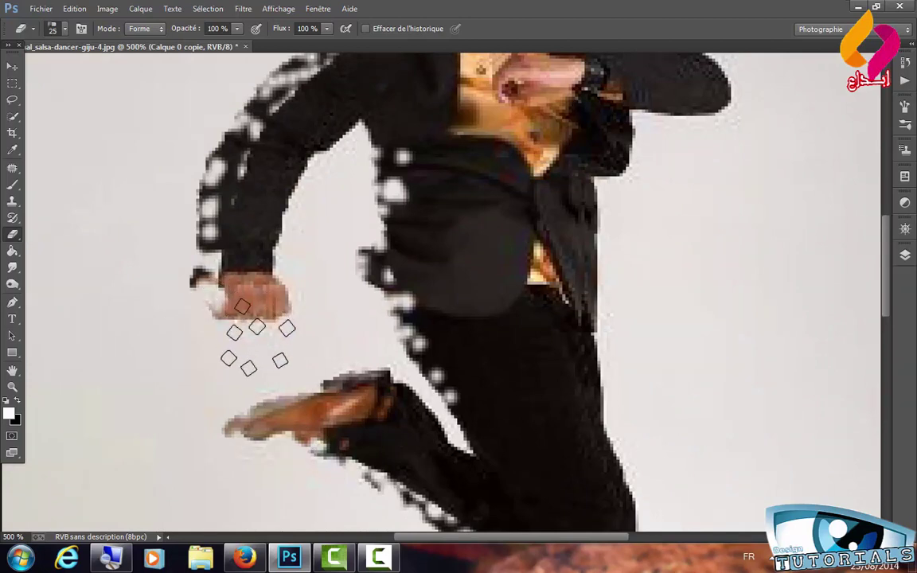
{"action": "scroll", "coordinate": [256, 334], "scroll_direction": "up", "scroll_amount": 2}
{"action": "scroll", "coordinate": [275, 359], "scroll_direction": "up", "scroll_amount": 4}
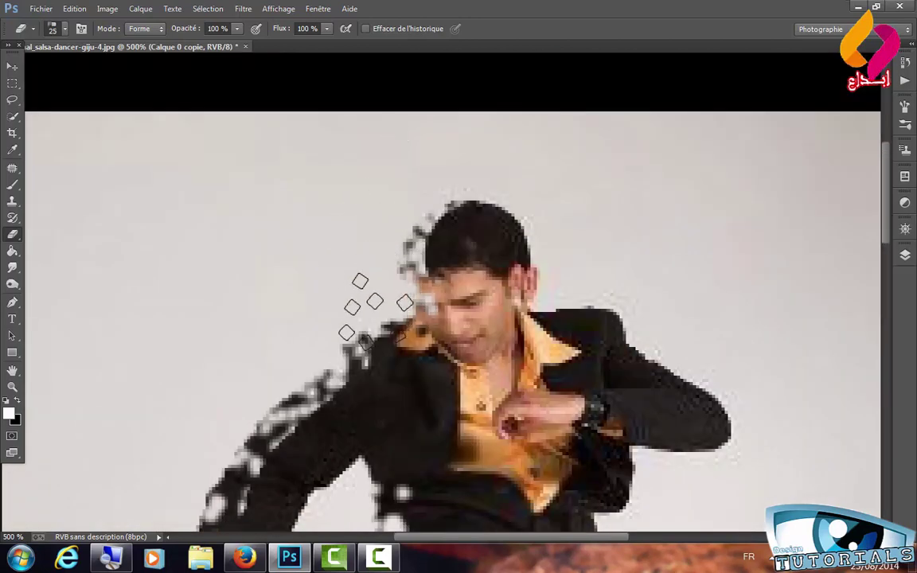
- With Free Transform, rotate the dancer copy -3.30° and shift it about 6 px left
{"action": "key", "text": "z"}
{"action": "right_click", "coordinate": [161, 312]}
{"action": "left_click", "coordinate": [203, 359]}
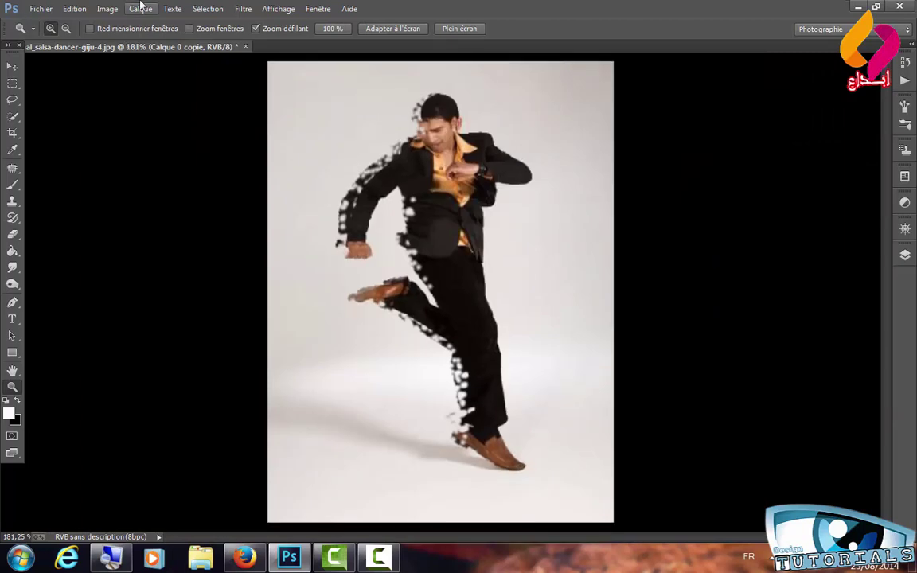
{"action": "left_click", "coordinate": [74, 8]}
{"action": "left_click", "coordinate": [219, 306]}
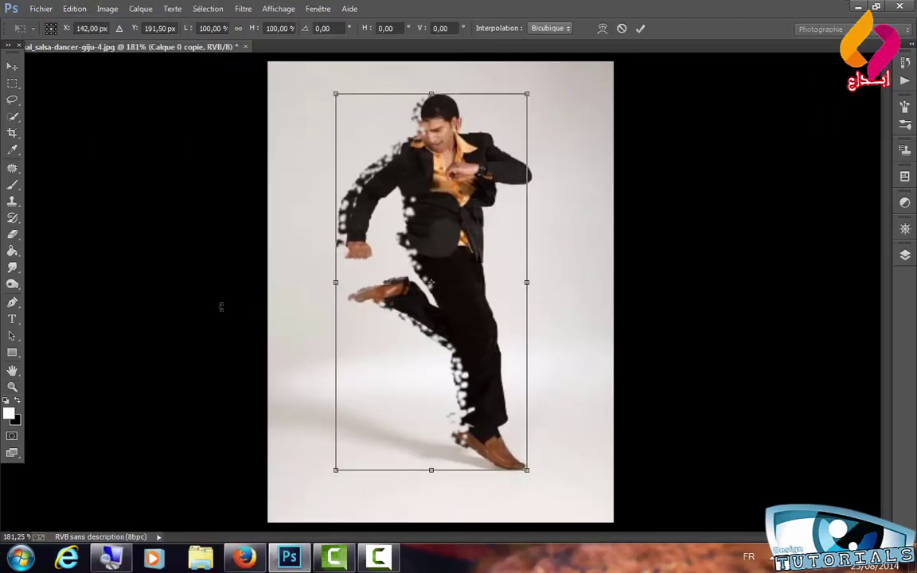
{"action": "left_click_drag", "start_coordinate": [516, 492], "coordinate": [530, 477]}
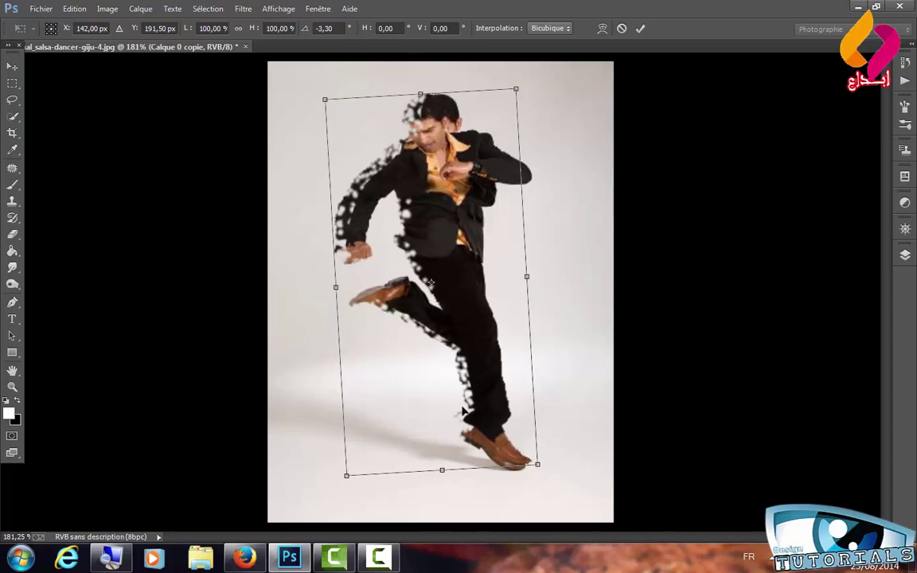
{"action": "left_click_drag", "start_coordinate": [468, 407], "coordinate": [461, 384]}
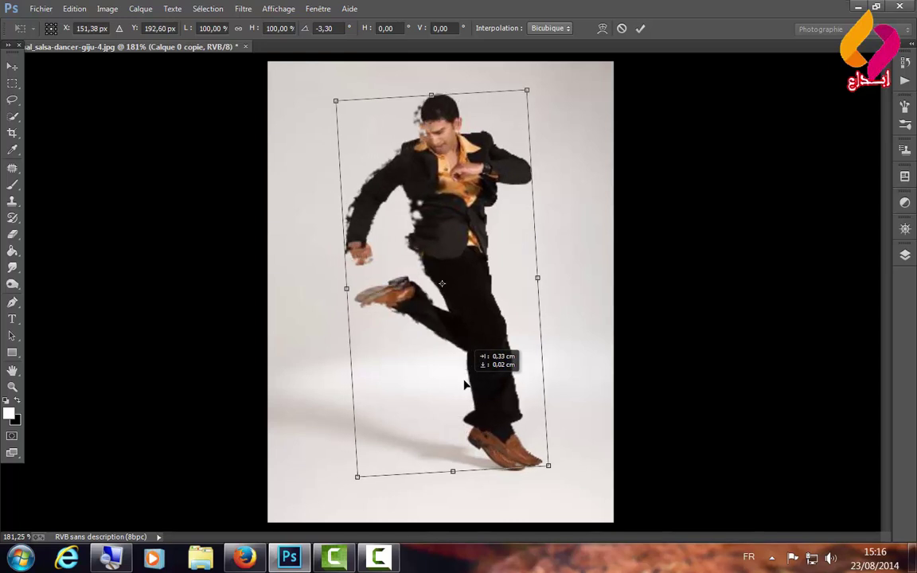
{"action": "left_click_drag", "start_coordinate": [460, 384], "coordinate": [449, 383]}
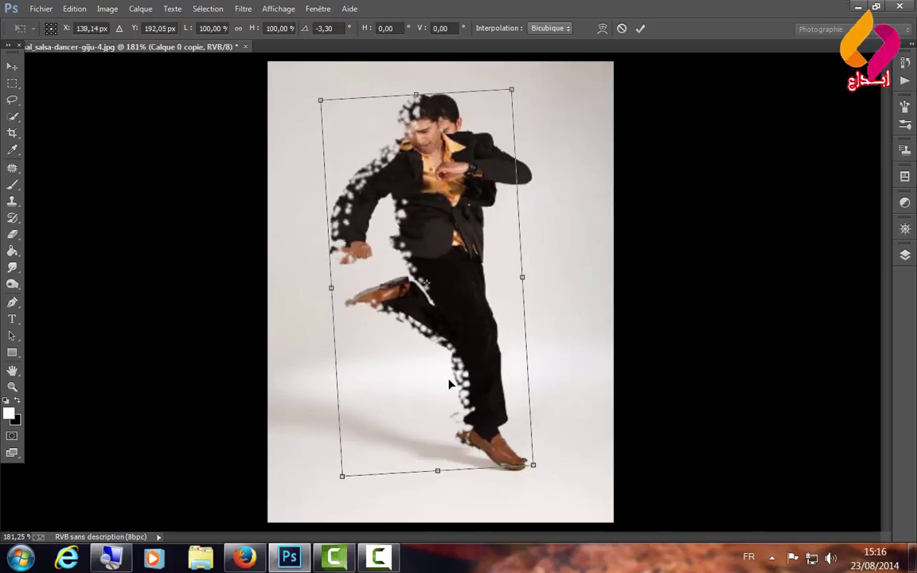
{"action": "key", "text": "Return"}
{"action": "key", "text": "z"}
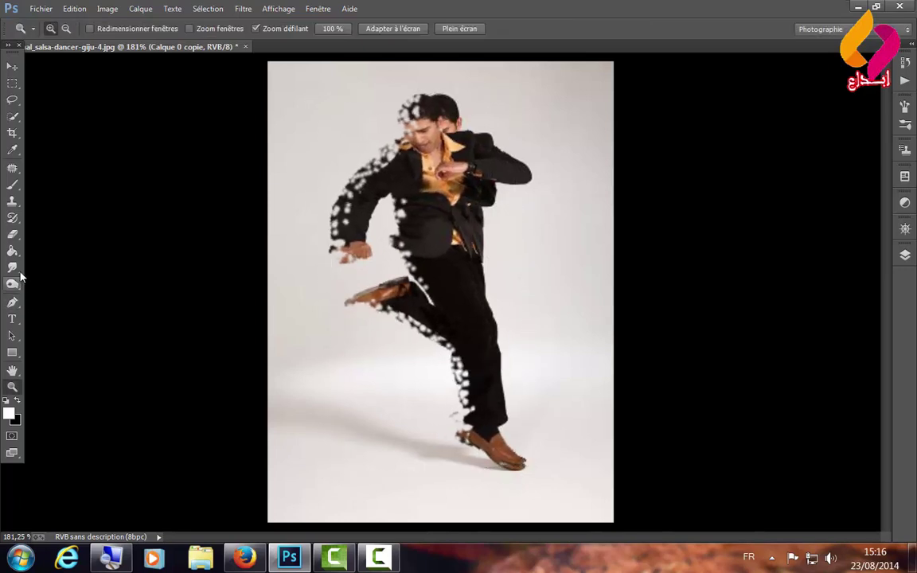
- Pick an eraser brush, move the copy back into line, and show the Calques list
{"action": "left_click", "coordinate": [12, 235]}
{"action": "right_click", "coordinate": [436, 172]}
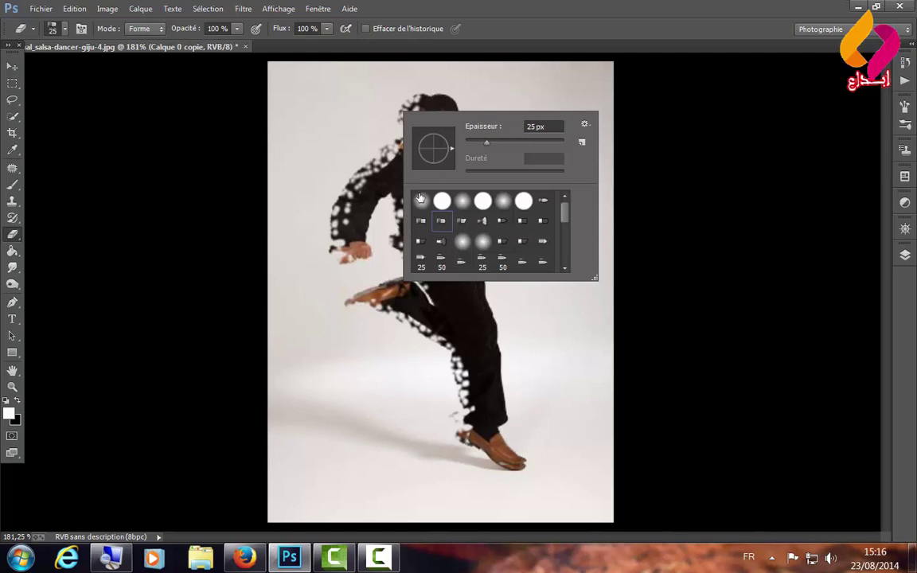
{"action": "left_click", "coordinate": [340, 105]}
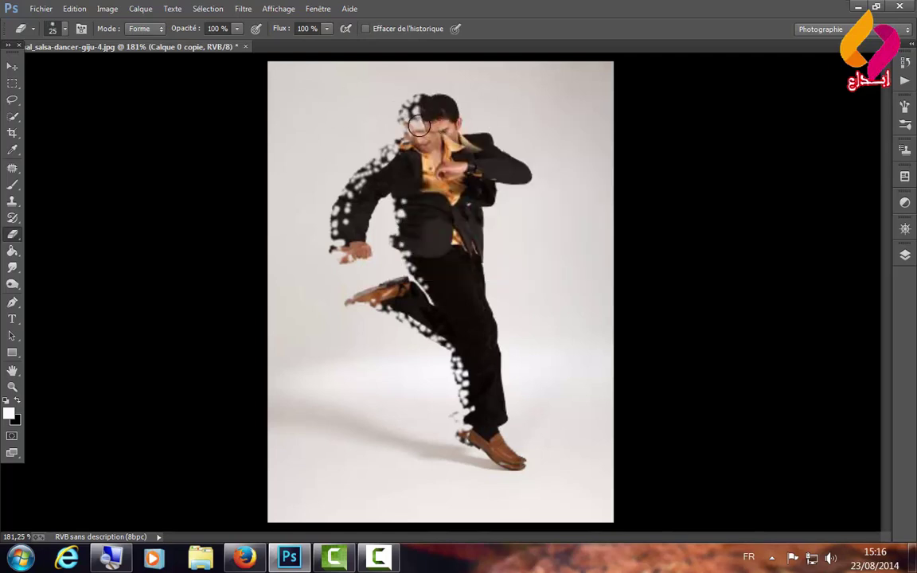
{"action": "key", "text": "v"}
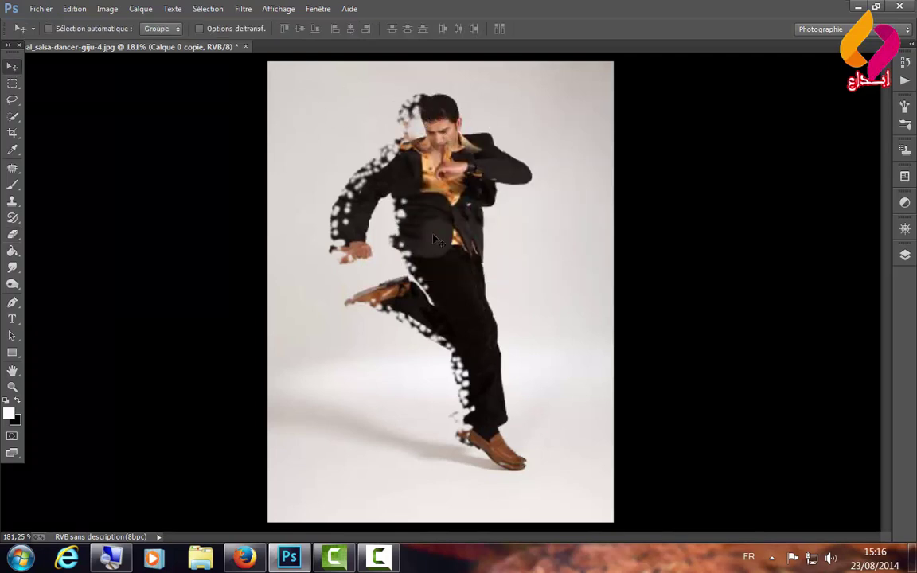
{"action": "mouse_move", "coordinate": [390, 210]}
{"action": "left_mouse_down"}
{"action": "mouse_move", "coordinate": [435, 260]}
{"action": "mouse_move", "coordinate": [424, 264]}
{"action": "left_mouse_up"}
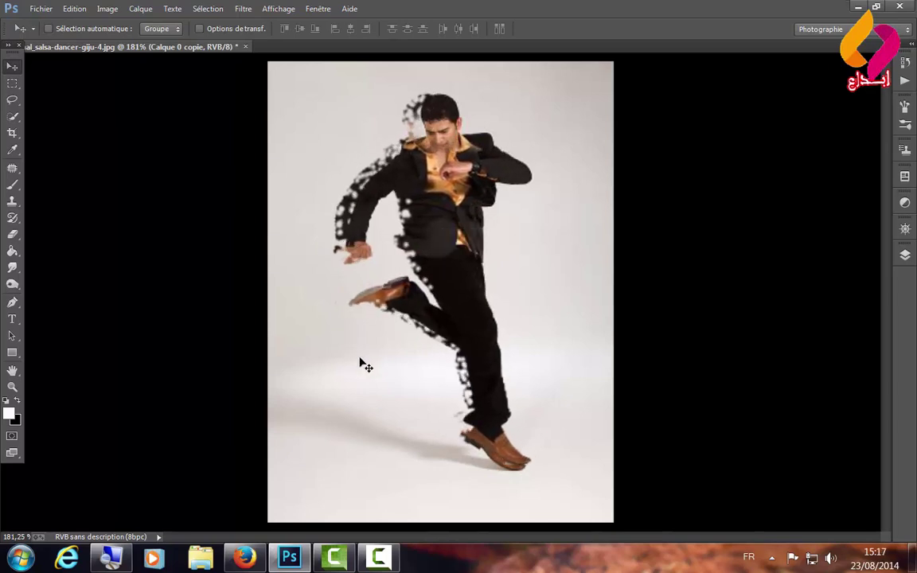
{"action": "left_click", "coordinate": [904, 257]}
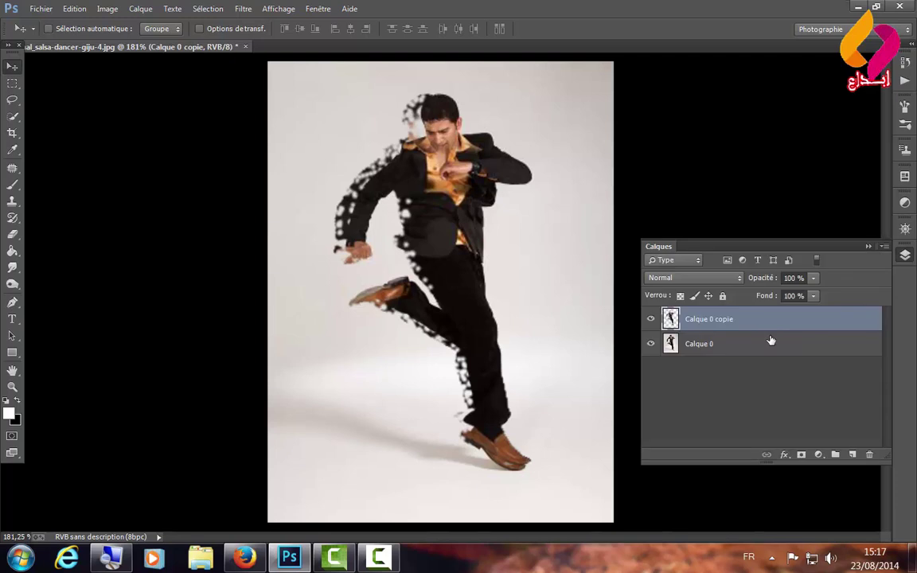
- Duplicate into Calque 0 copie 2, shift it left, and choose a scatter eraser brush
{"action": "key", "text": "ctrl+j"}
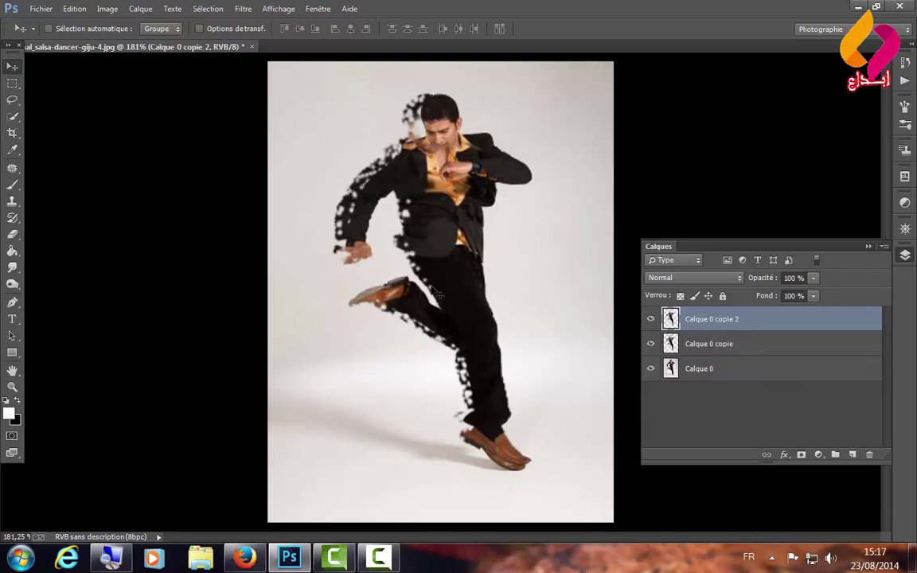
{"action": "left_click_drag", "start_coordinate": [447, 285], "coordinate": [438, 282]}
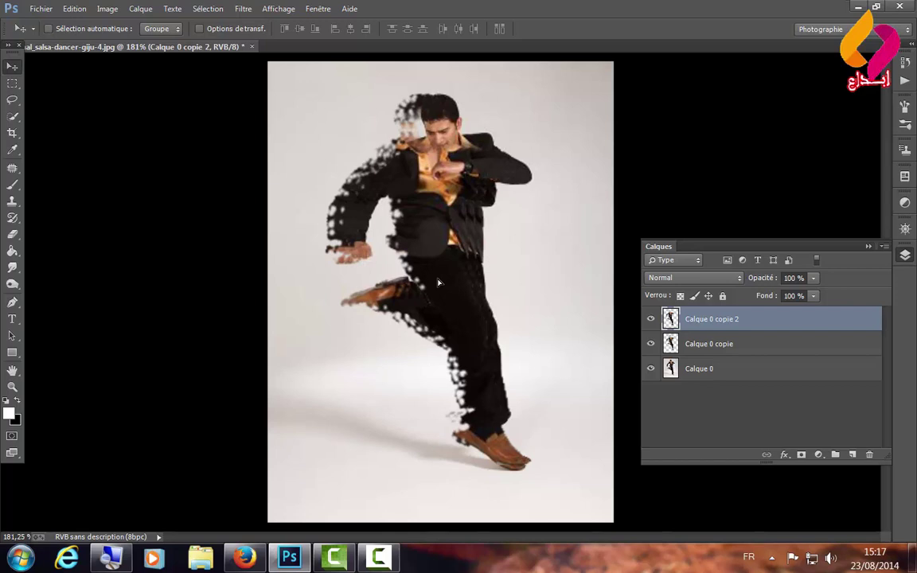
{"action": "left_click", "coordinate": [12, 234]}
{"action": "right_click", "coordinate": [301, 244]}
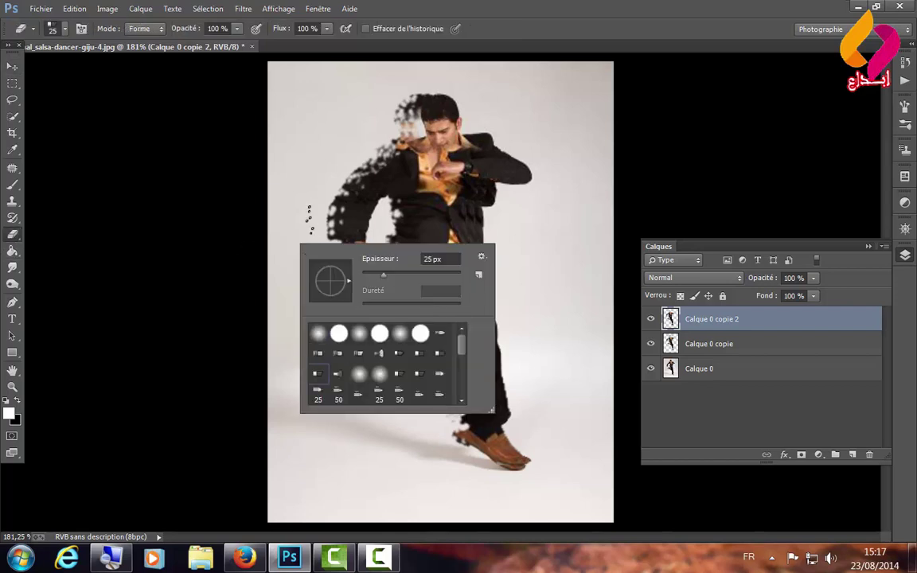
{"action": "left_click", "coordinate": [432, 85]}
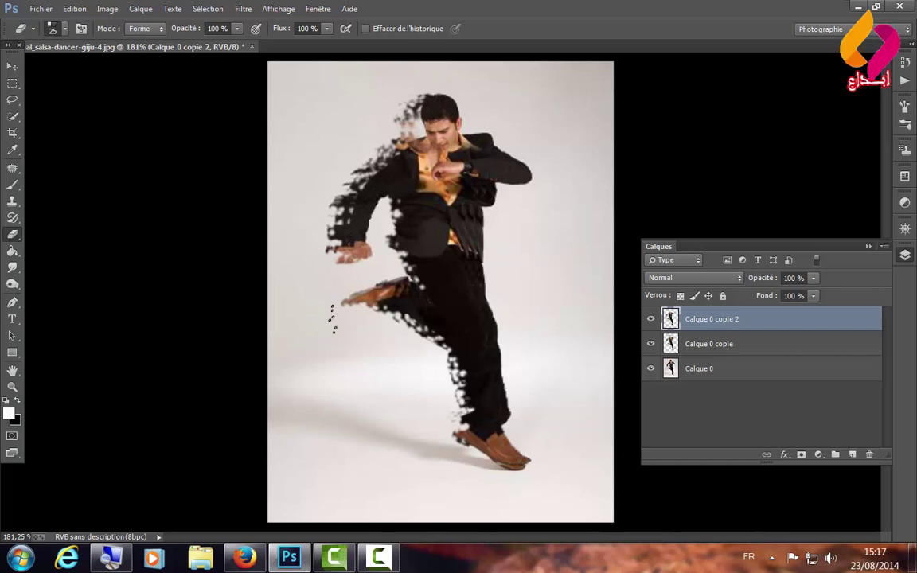
- Reposition Calque 0 copie 2 slightly offset from the copies beneath
{"action": "right_click", "coordinate": [396, 319]}
{"action": "key", "text": "Escape"}
{"action": "left_click", "coordinate": [12, 65]}
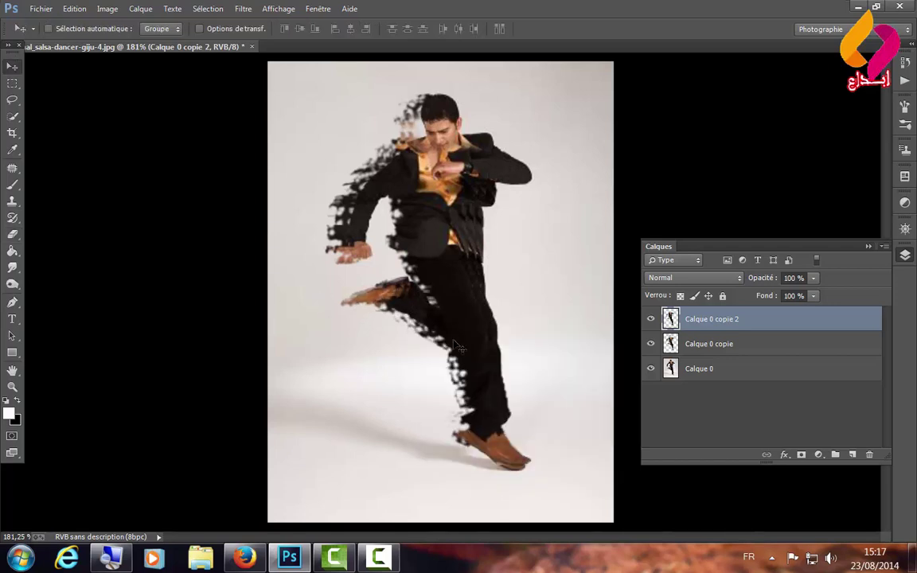
{"action": "mouse_move", "coordinate": [475, 338]}
{"action": "left_mouse_down"}
{"action": "mouse_move", "coordinate": [475, 346]}
{"action": "mouse_move", "coordinate": [452, 343]}
{"action": "left_mouse_up"}
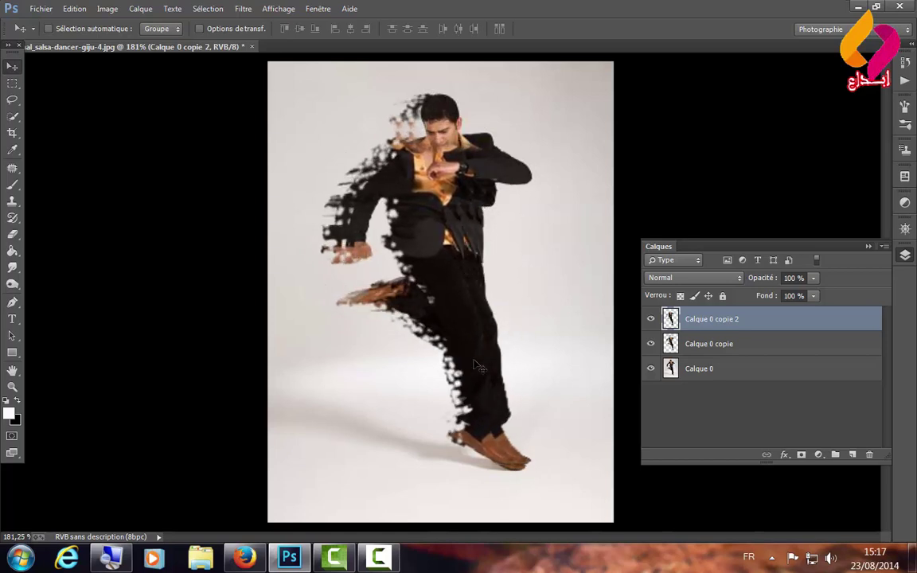
- Liquify Calque 0 copie 2 with Forward Warp (size 62, pressure 22), smearing arm, head and leg left
{"action": "left_click", "coordinate": [242, 9]}
{"action": "left_click", "coordinate": [298, 127]}
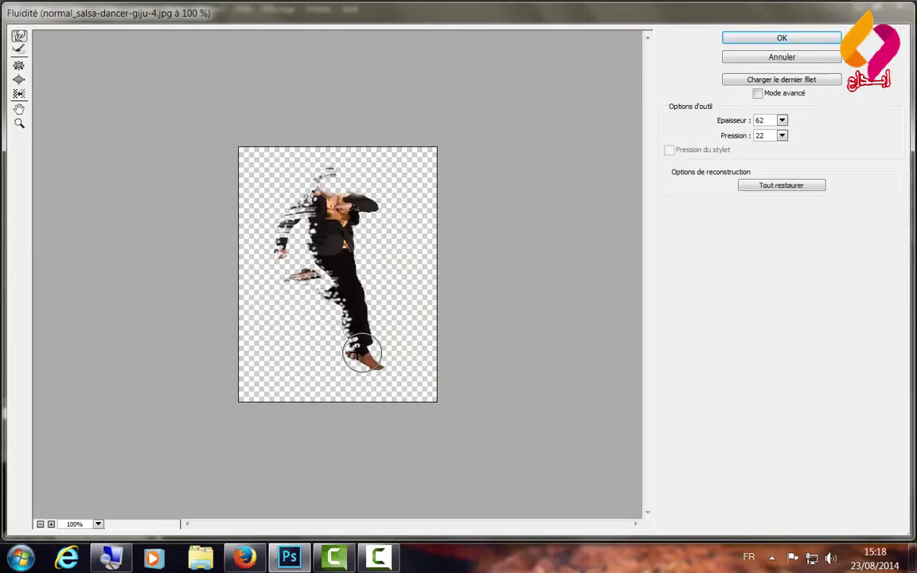
{"action": "left_click_drag", "start_coordinate": [276, 241], "coordinate": [229, 221]}
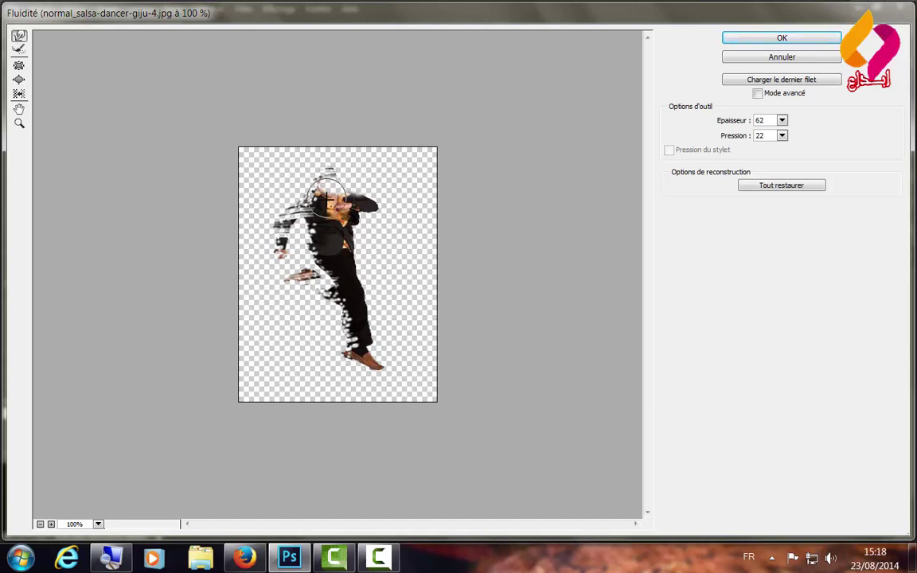
{"action": "left_click_drag", "start_coordinate": [327, 193], "coordinate": [297, 287]}
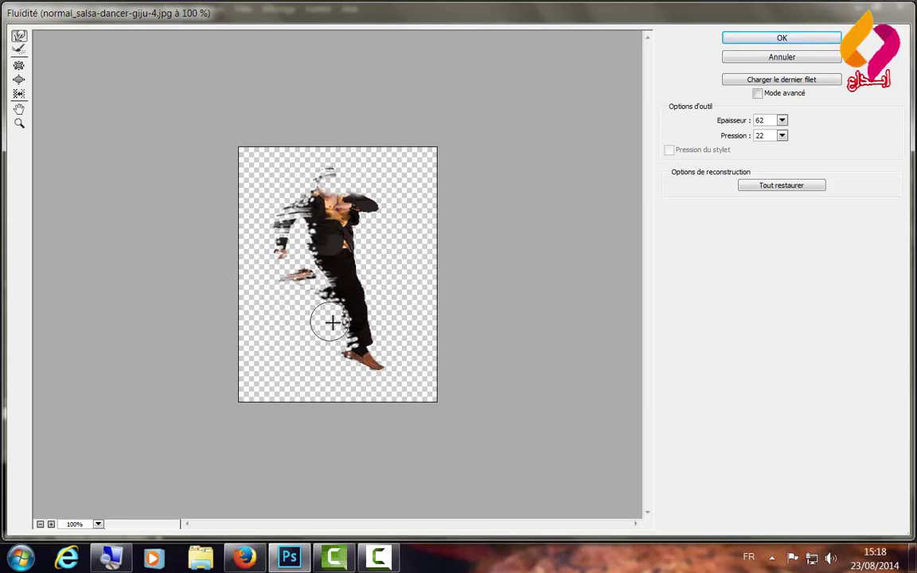
{"action": "left_click_drag", "start_coordinate": [333, 321], "coordinate": [291, 319]}
{"action": "left_click", "coordinate": [750, 38]}
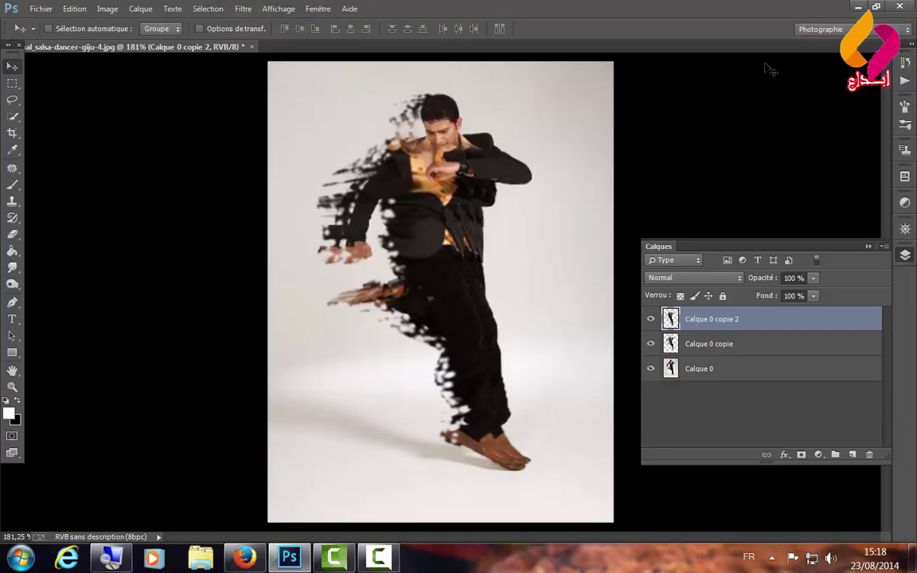
- Set the Eraser to a scattered 25 px brush tip for Calque 0 copie 2
{"action": "left_click", "coordinate": [13, 234]}
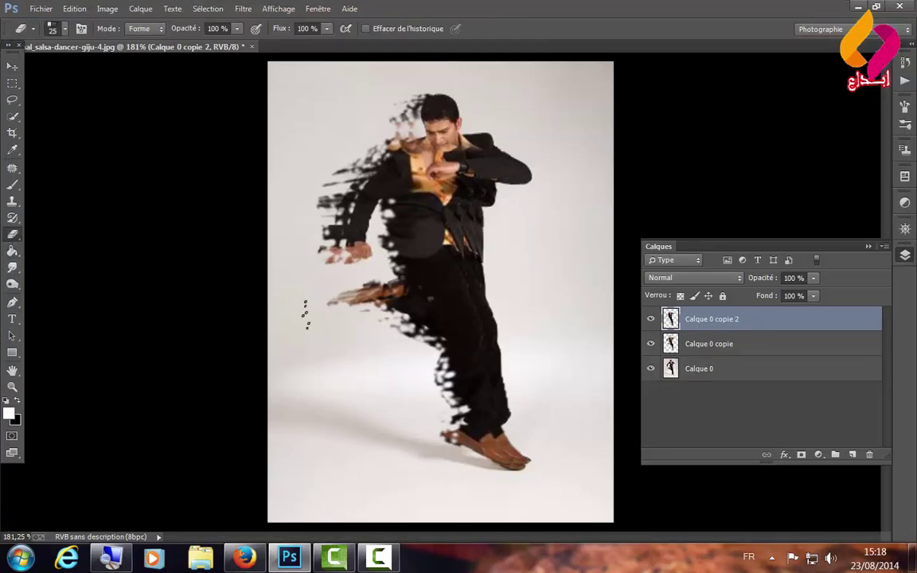
{"action": "right_click", "coordinate": [309, 314]}
{"action": "left_click", "coordinate": [347, 446]}
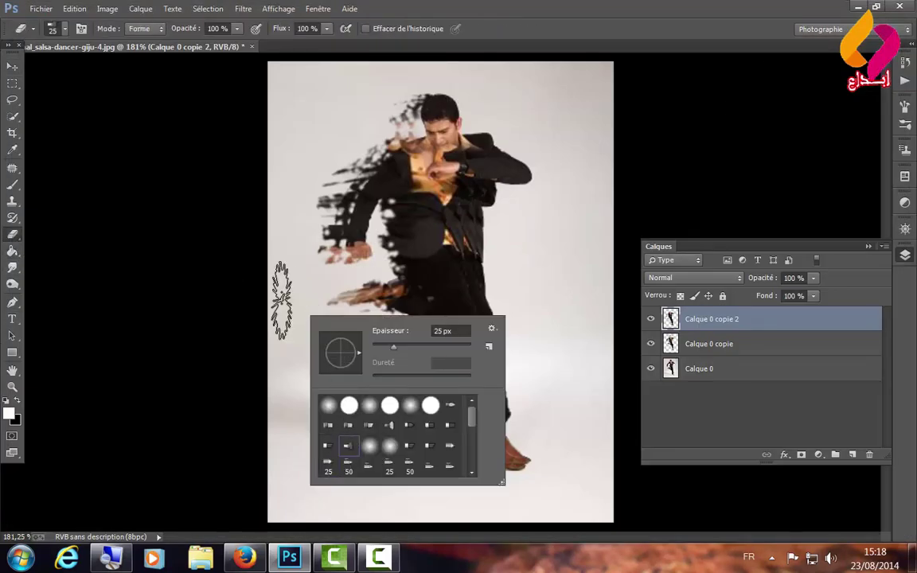
{"action": "left_click", "coordinate": [310, 344]}
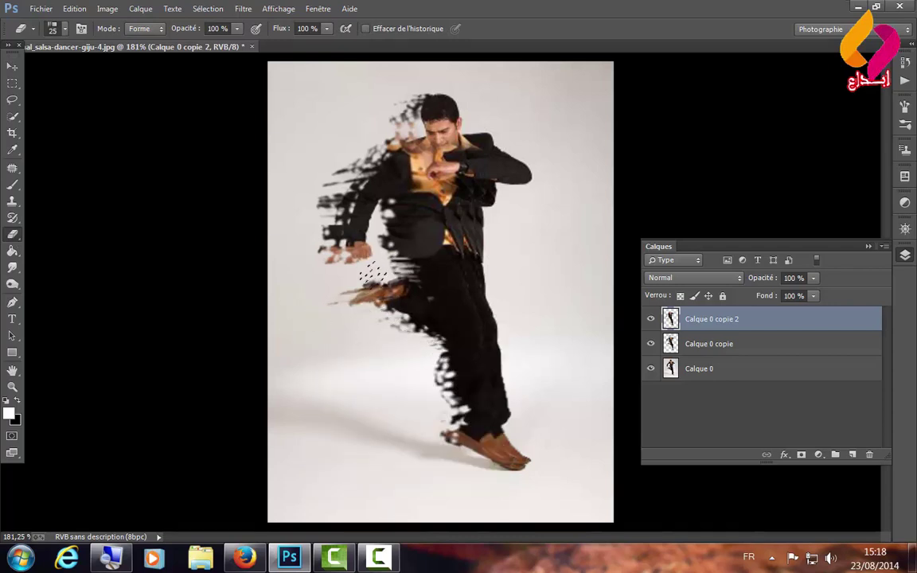
{"action": "right_click", "coordinate": [370, 326]}
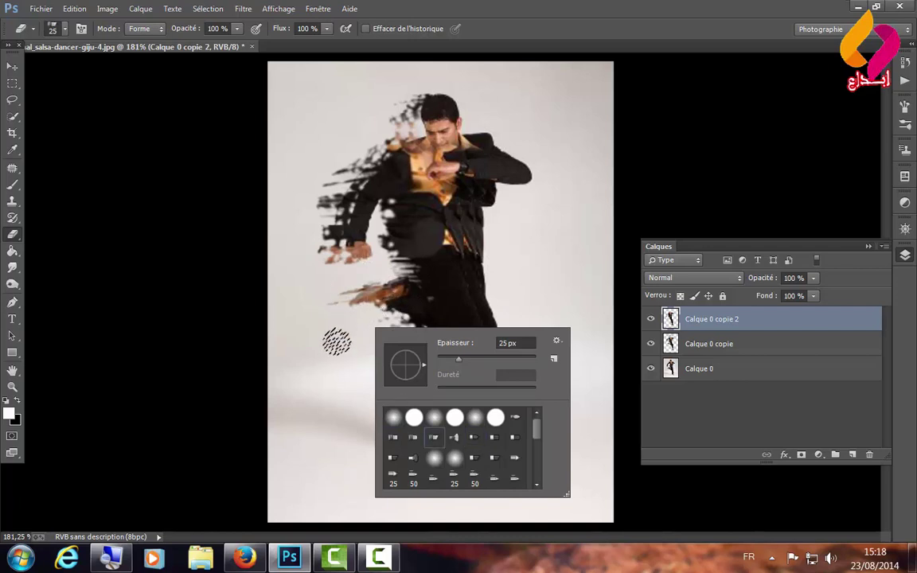
{"action": "left_click", "coordinate": [312, 309]}
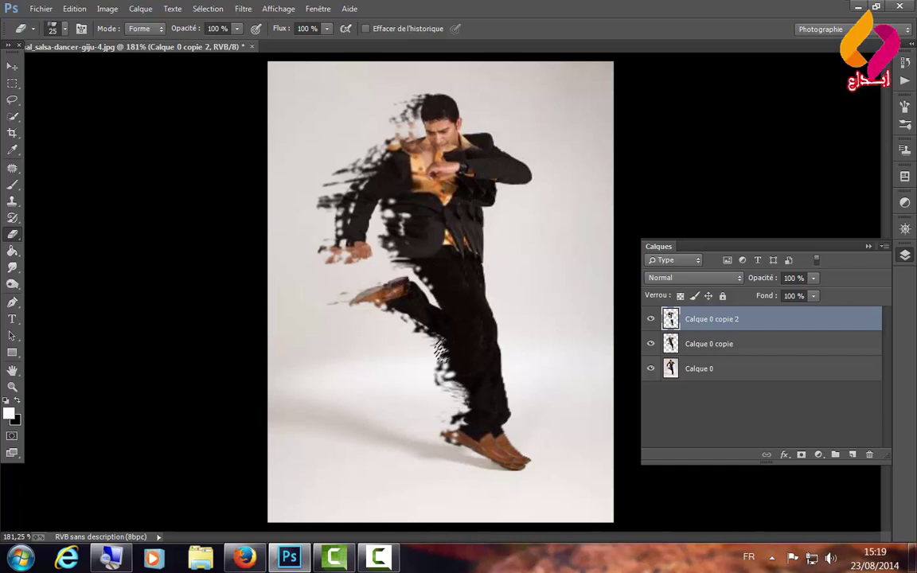
- Zoom in on the leg and nudge Calque 0 copie 2 about 0.32 cm sideways
{"action": "key", "text": "z"}
{"action": "left_click", "coordinate": [438, 252]}
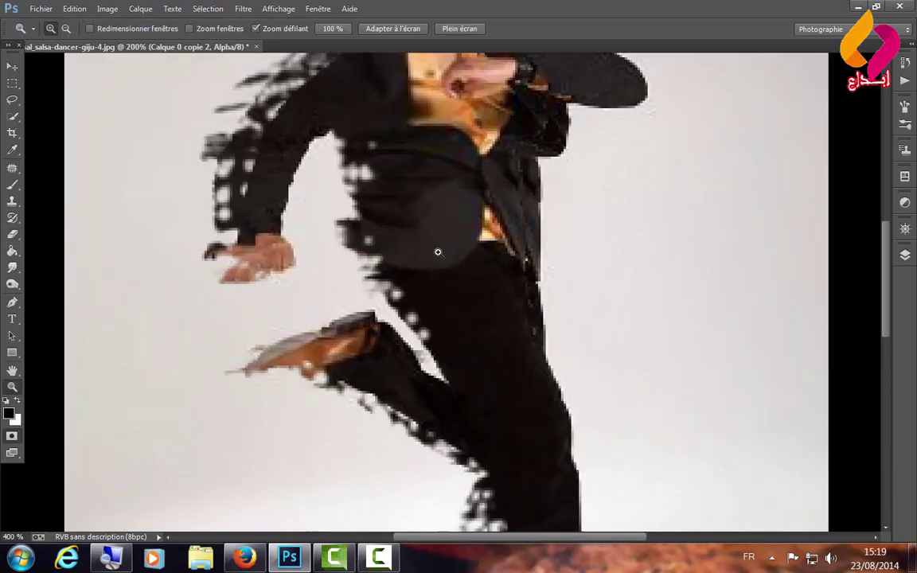
{"action": "left_click", "coordinate": [438, 251]}
{"action": "scroll", "coordinate": [438, 246], "scroll_direction": "down", "scroll_amount": 3}
{"action": "scroll", "coordinate": [444, 255], "scroll_direction": "down", "scroll_amount": 3}
{"action": "scroll", "coordinate": [446, 261], "scroll_direction": "down", "scroll_amount": 3}
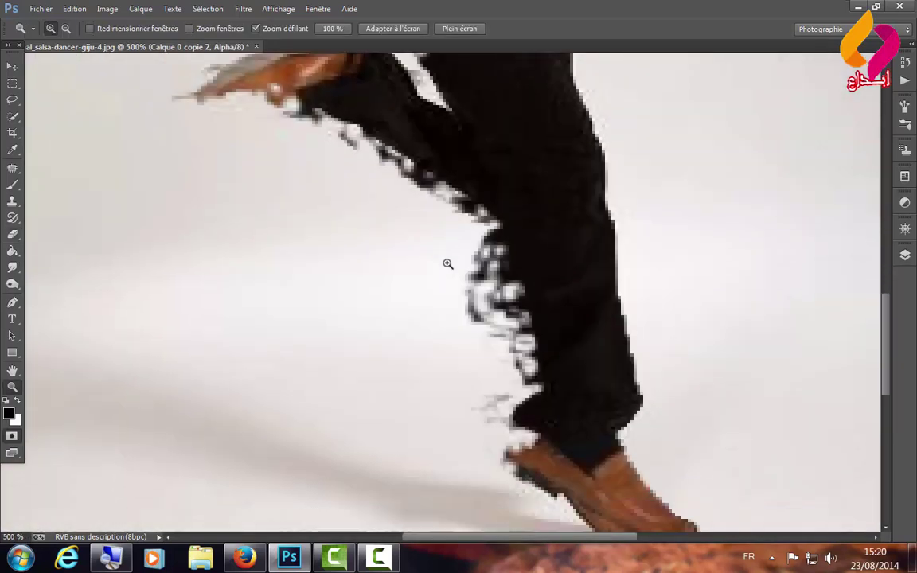
{"action": "scroll", "coordinate": [447, 263], "scroll_direction": "down", "scroll_amount": 2}
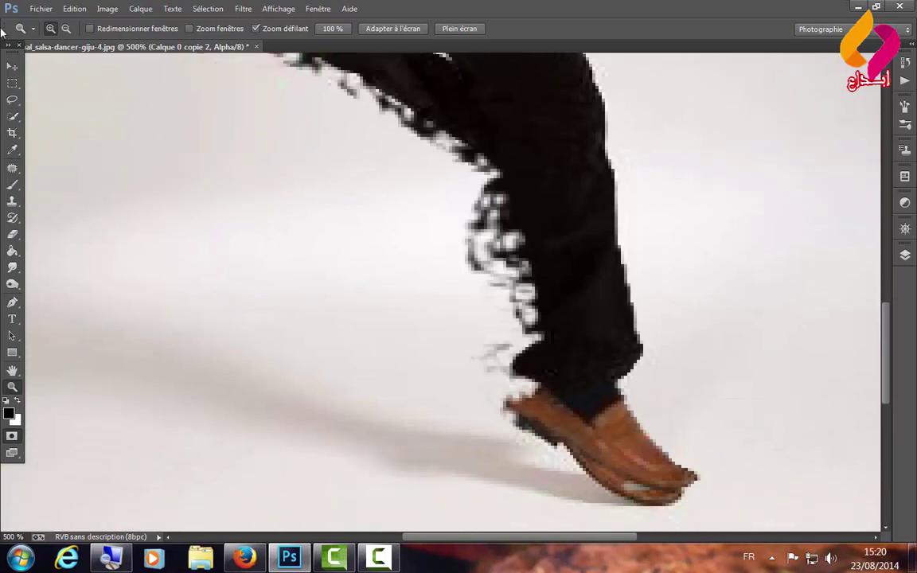
{"action": "left_click", "coordinate": [12, 66]}
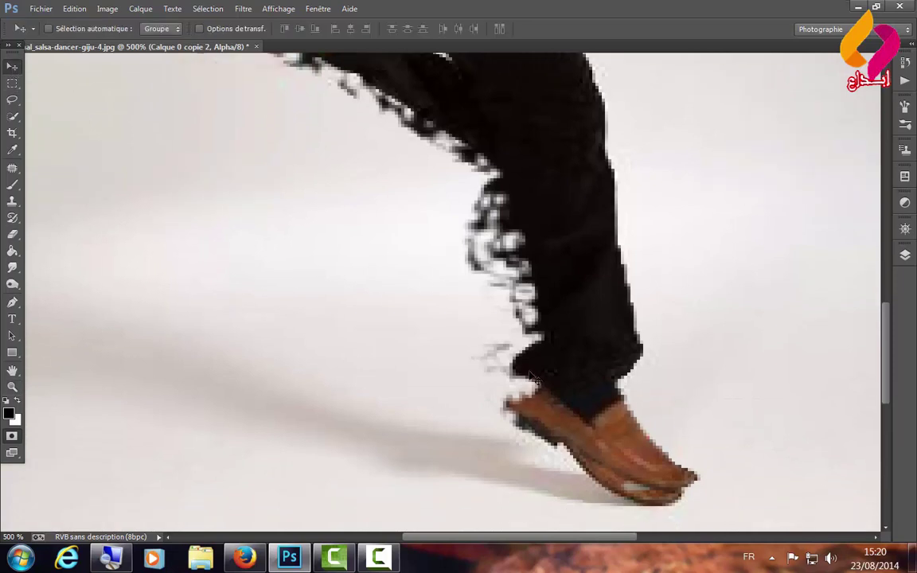
{"action": "key", "text": "ctrl+0"}
{"action": "left_click_drag", "start_coordinate": [442, 351], "coordinate": [441, 335]}
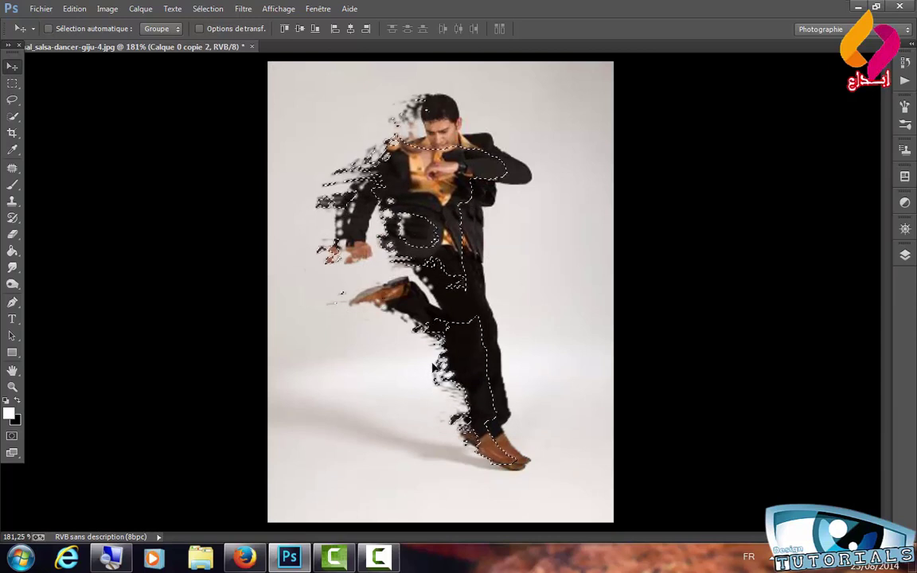
{"action": "left_click_drag", "start_coordinate": [444, 338], "coordinate": [458, 339]}
- Clear the dancer selection with Désélectionner from the Marquee tool's canvas menu
{"action": "left_click", "coordinate": [12, 83]}
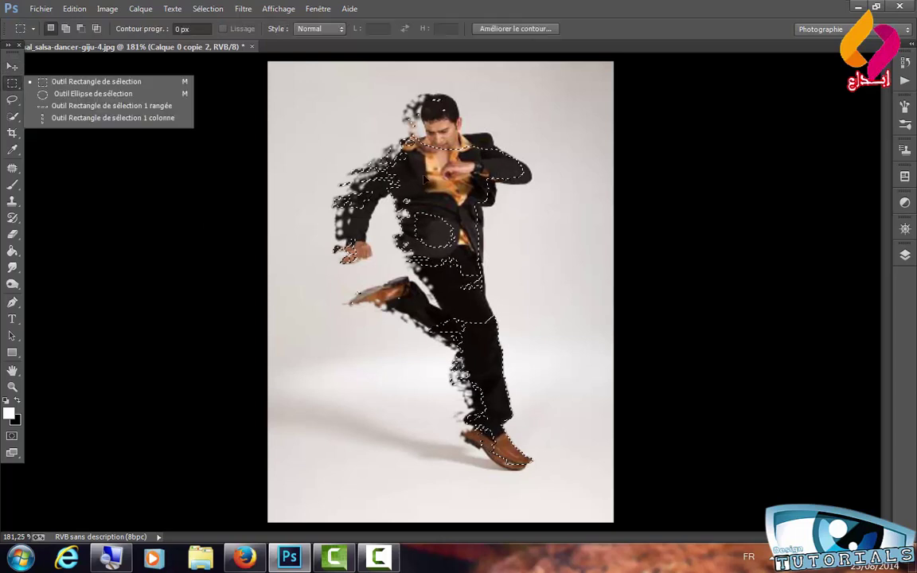
{"action": "left_click", "coordinate": [63, 74]}
{"action": "right_click", "coordinate": [437, 185]}
{"action": "left_click", "coordinate": [439, 186]}
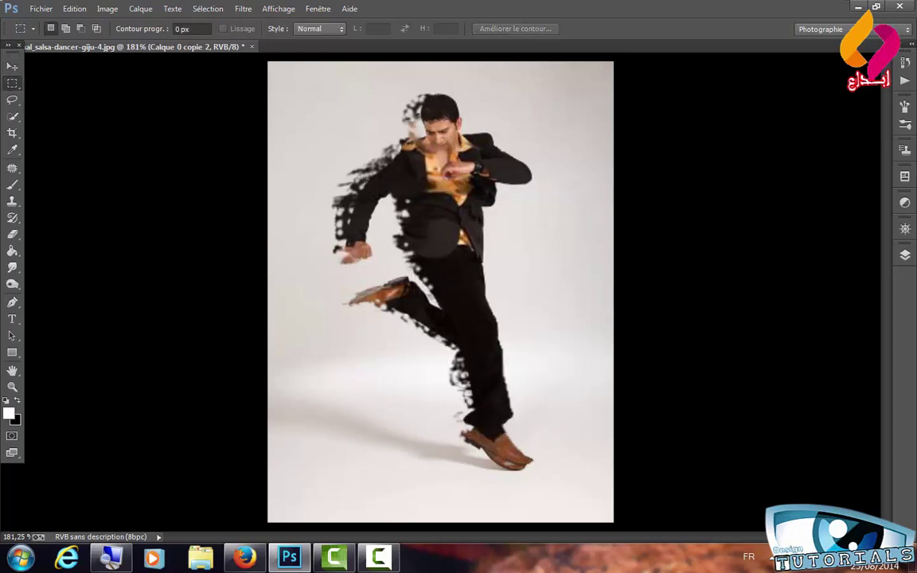
{"action": "left_click", "coordinate": [18, 68]}
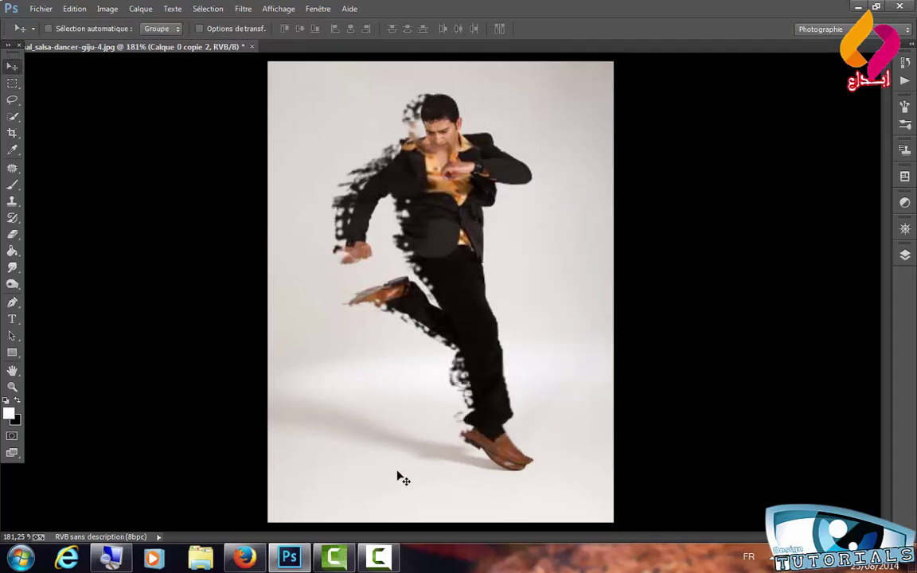
- Zoom to 500% on the dancer's shoe
{"action": "left_click", "coordinate": [12, 387]}
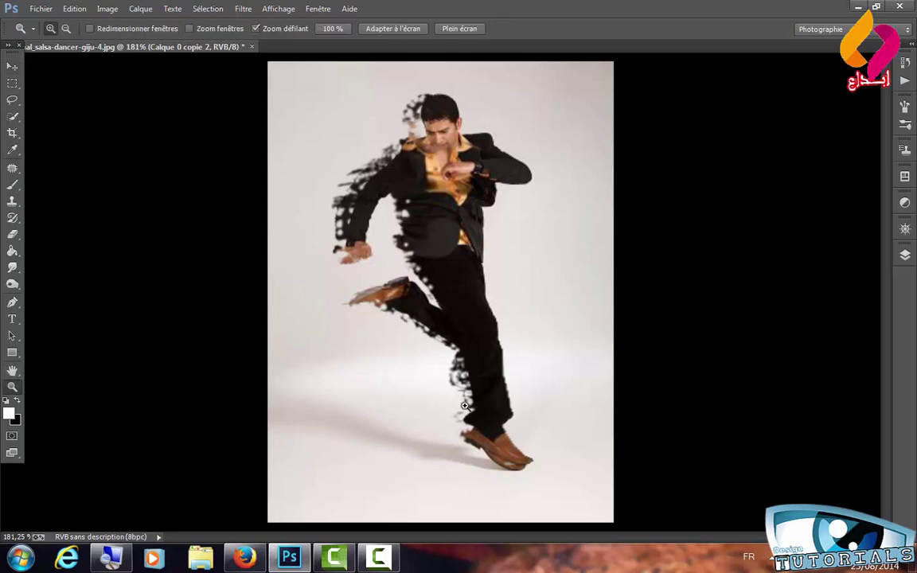
{"action": "mouse_move", "coordinate": [462, 399]}
{"action": "left_mouse_down"}
{"action": "mouse_move", "coordinate": [569, 445]}
{"action": "mouse_move", "coordinate": [533, 406]}
{"action": "left_mouse_up"}
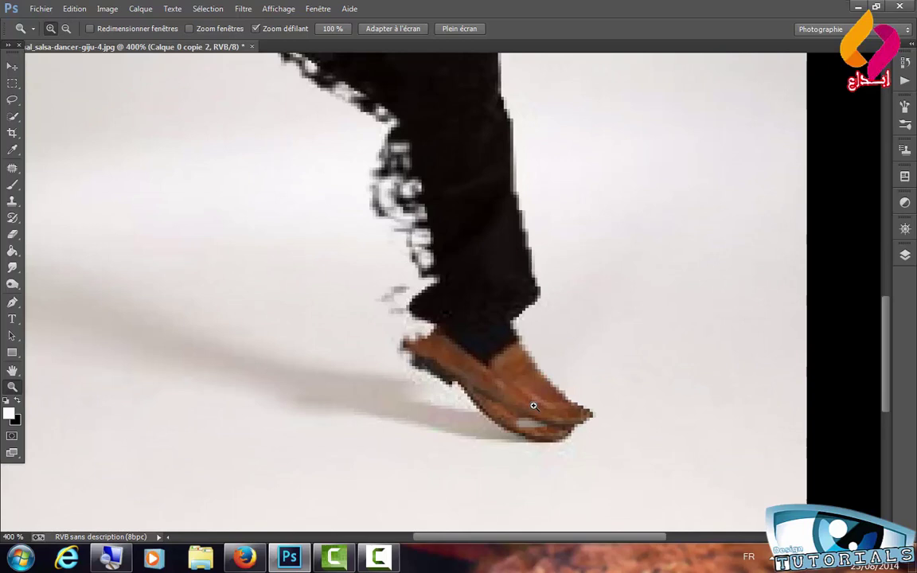
{"action": "left_click", "coordinate": [533, 406]}
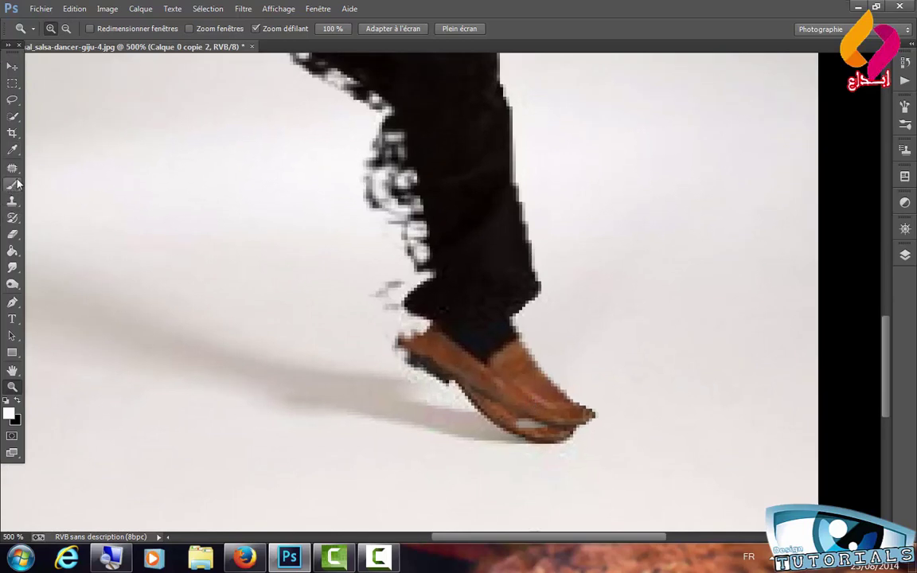
{"action": "left_click", "coordinate": [12, 234]}
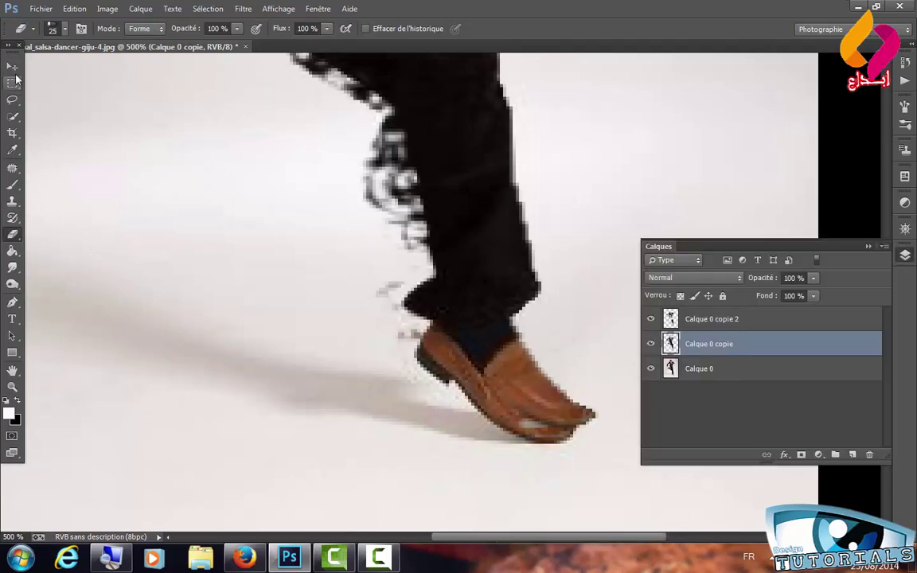
- Shift Calque 0 copie and Calque 0 copie 2 slightly left, then make Calque 0 active
{"action": "left_click", "coordinate": [13, 67]}
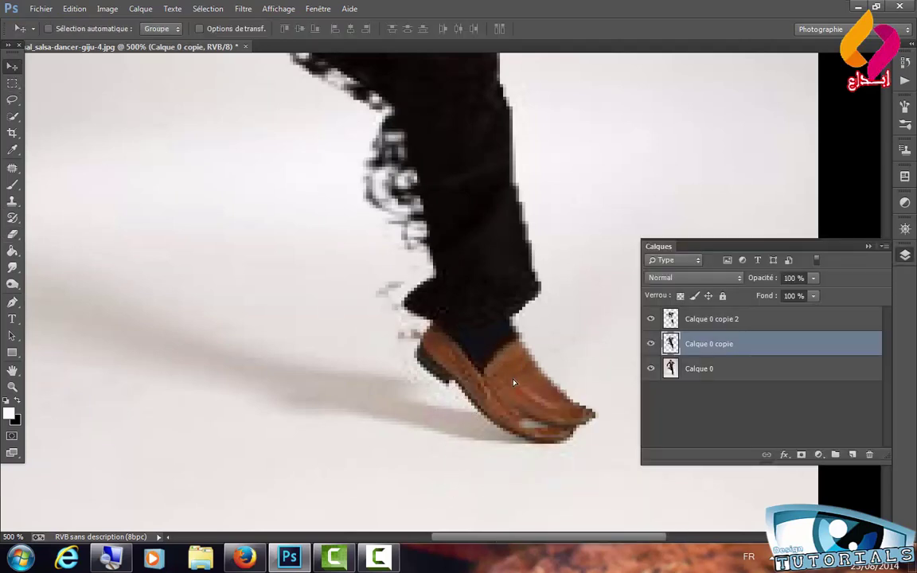
{"action": "left_click_drag", "start_coordinate": [513, 383], "coordinate": [493, 385]}
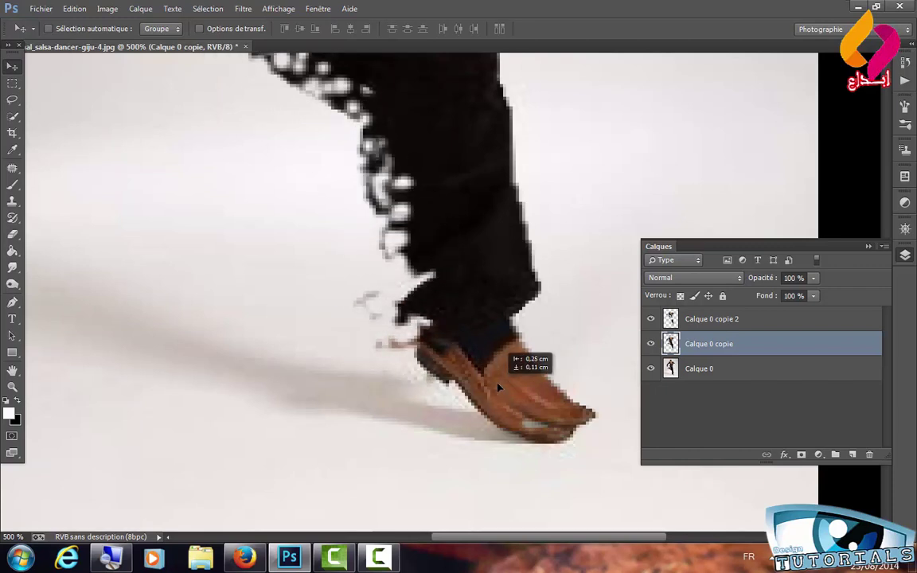
{"action": "left_click", "coordinate": [708, 319]}
{"action": "mouse_move", "coordinate": [539, 400]}
{"action": "left_mouse_down"}
{"action": "mouse_move", "coordinate": [514, 393]}
{"action": "mouse_move", "coordinate": [523, 401]}
{"action": "left_mouse_up"}
{"action": "right_click", "coordinate": [159, 323]}
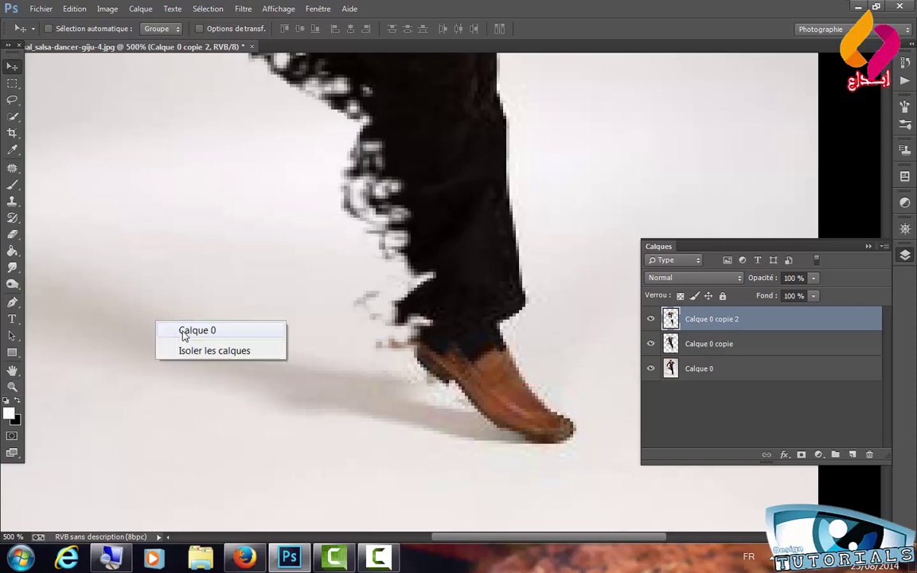
{"action": "left_click", "coordinate": [184, 331]}
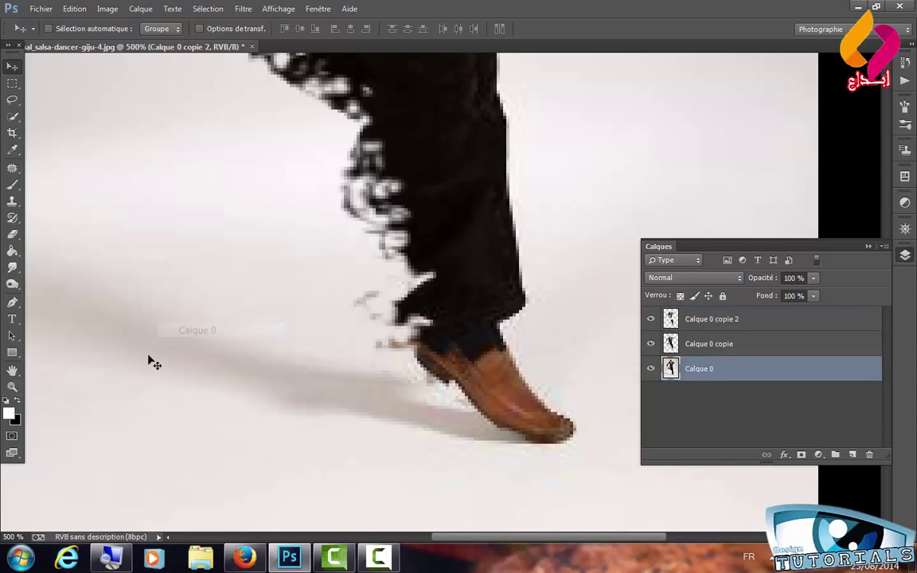
- Fit the image with Taille écran, select Calque 0 copie 2, and take the Eraser
{"action": "left_click", "coordinate": [12, 386]}
{"action": "right_click", "coordinate": [313, 205]}
{"action": "left_click", "coordinate": [374, 240]}
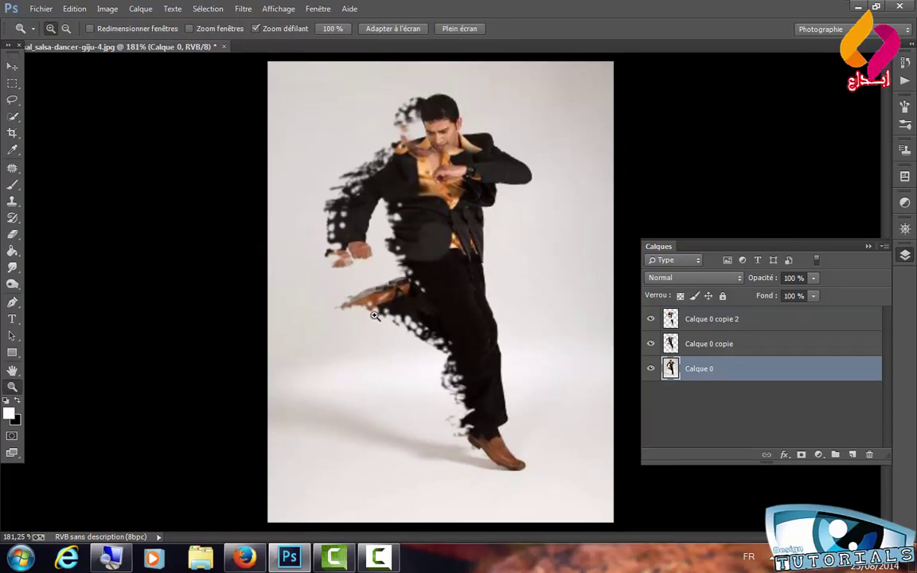
{"action": "left_click", "coordinate": [700, 319]}
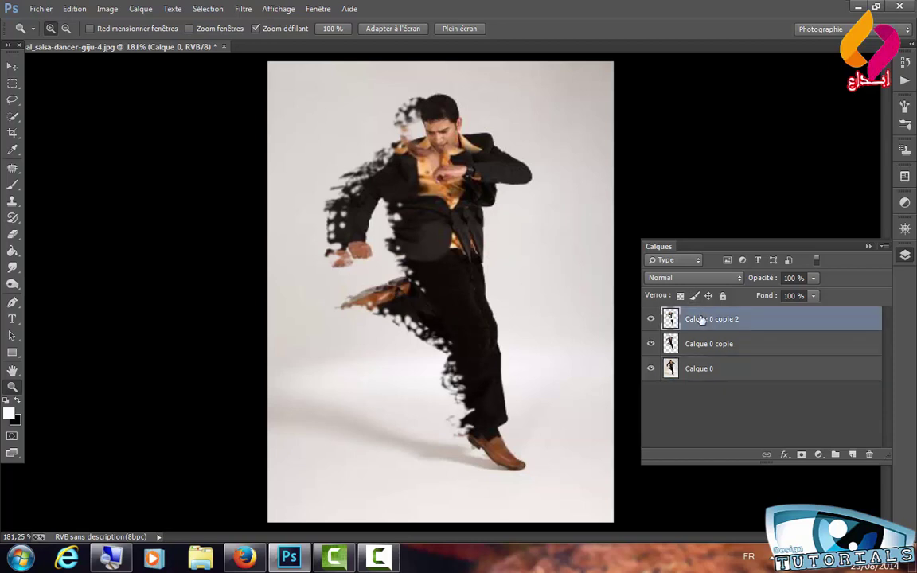
{"action": "left_click", "coordinate": [12, 235]}
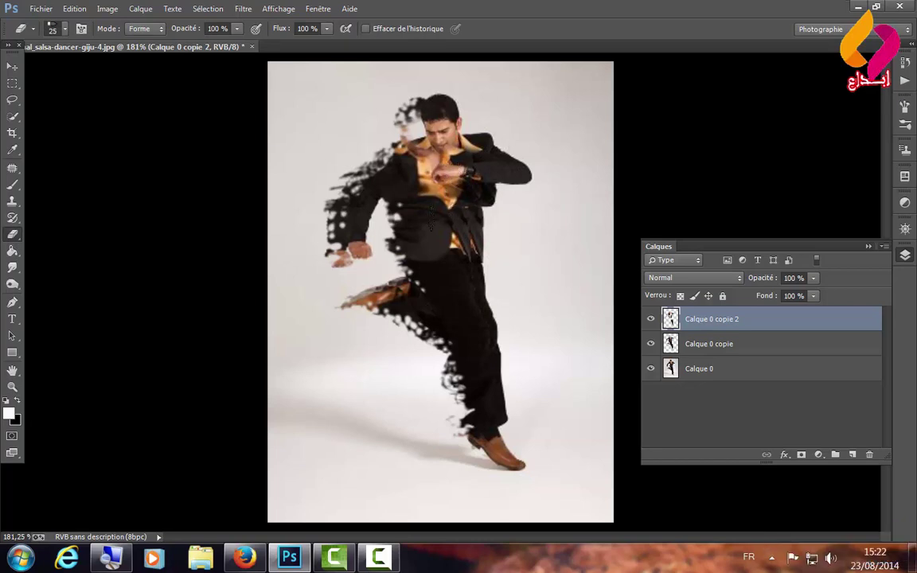
- Zoom to 400% on the upper body and erase dark strands beside the face and neck
{"action": "left_click", "coordinate": [12, 387]}
{"action": "left_click", "coordinate": [442, 259]}
{"action": "left_click", "coordinate": [443, 259]}
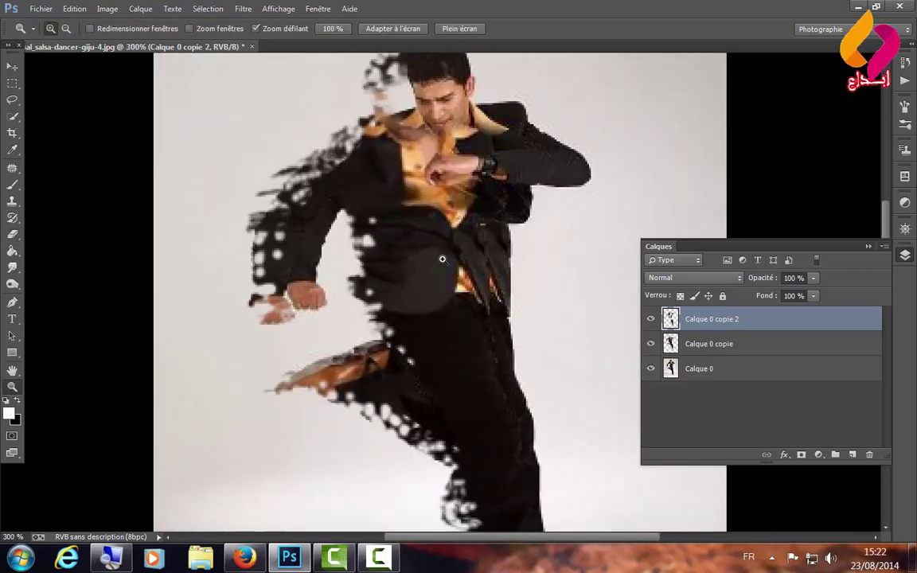
{"action": "left_click", "coordinate": [442, 258]}
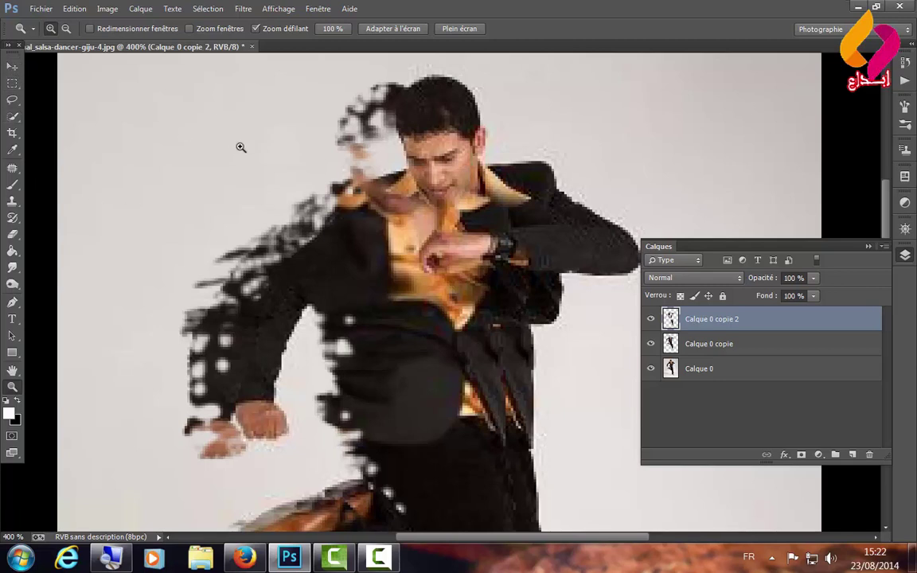
{"action": "left_click", "coordinate": [12, 233]}
{"action": "left_click_drag", "start_coordinate": [354, 146], "coordinate": [352, 131]}
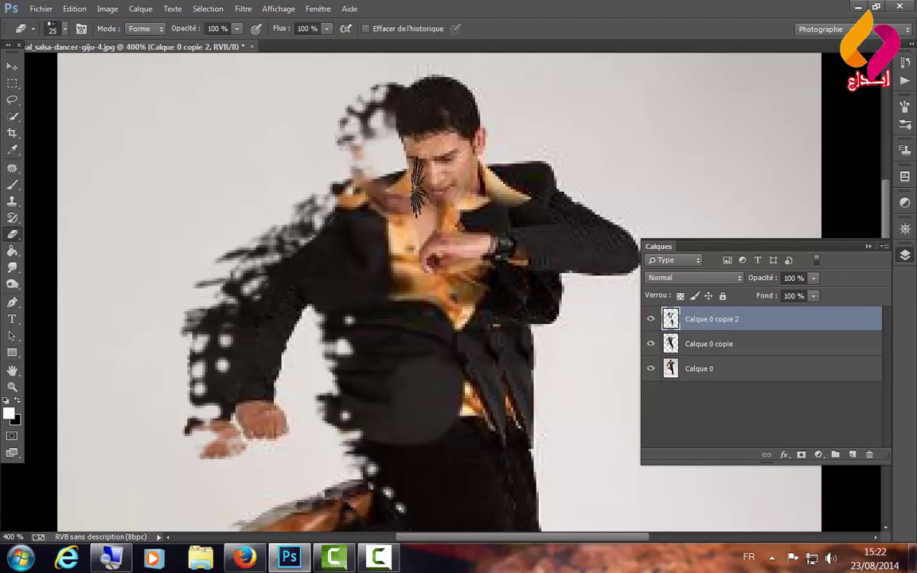
{"action": "left_click_drag", "start_coordinate": [376, 168], "coordinate": [241, 190]}
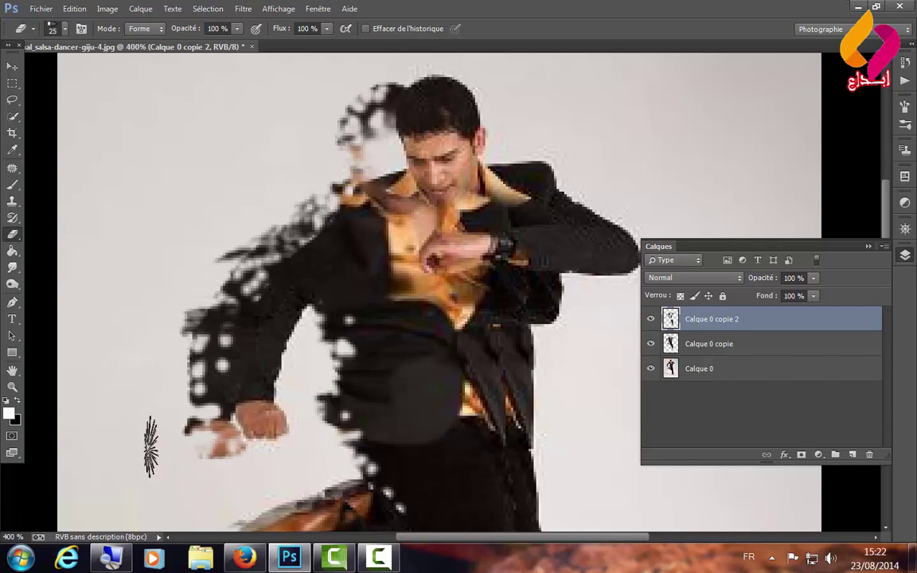
{"action": "scroll", "coordinate": [268, 382], "scroll_direction": "down", "scroll_amount": 2}
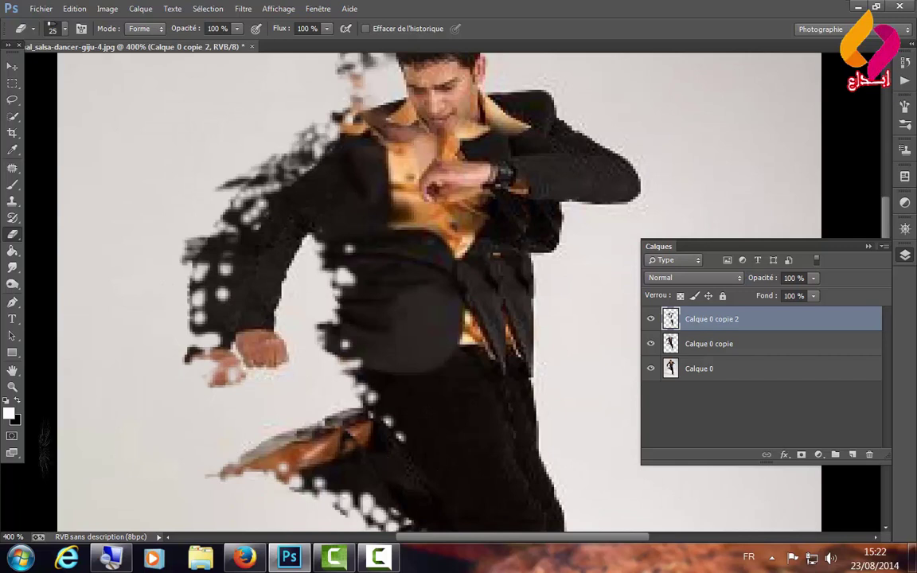